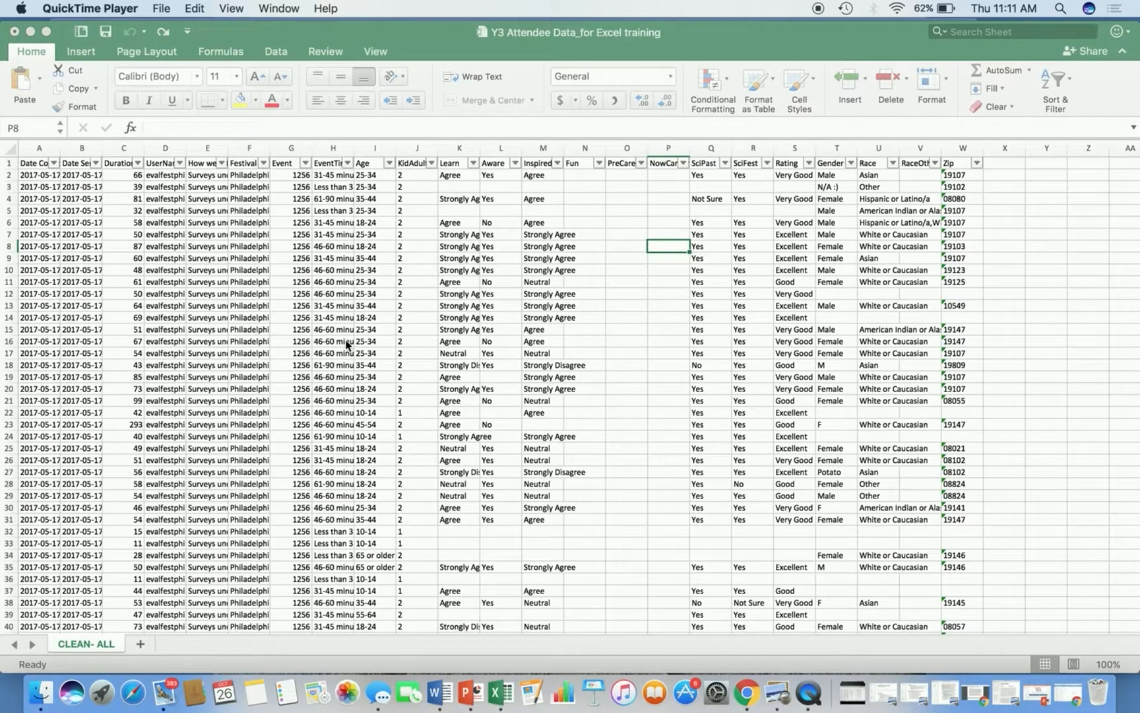
Insert three blank columns in front of the SciPast, SciFest and Rating columns.
click(804, 148)
click(798, 148)
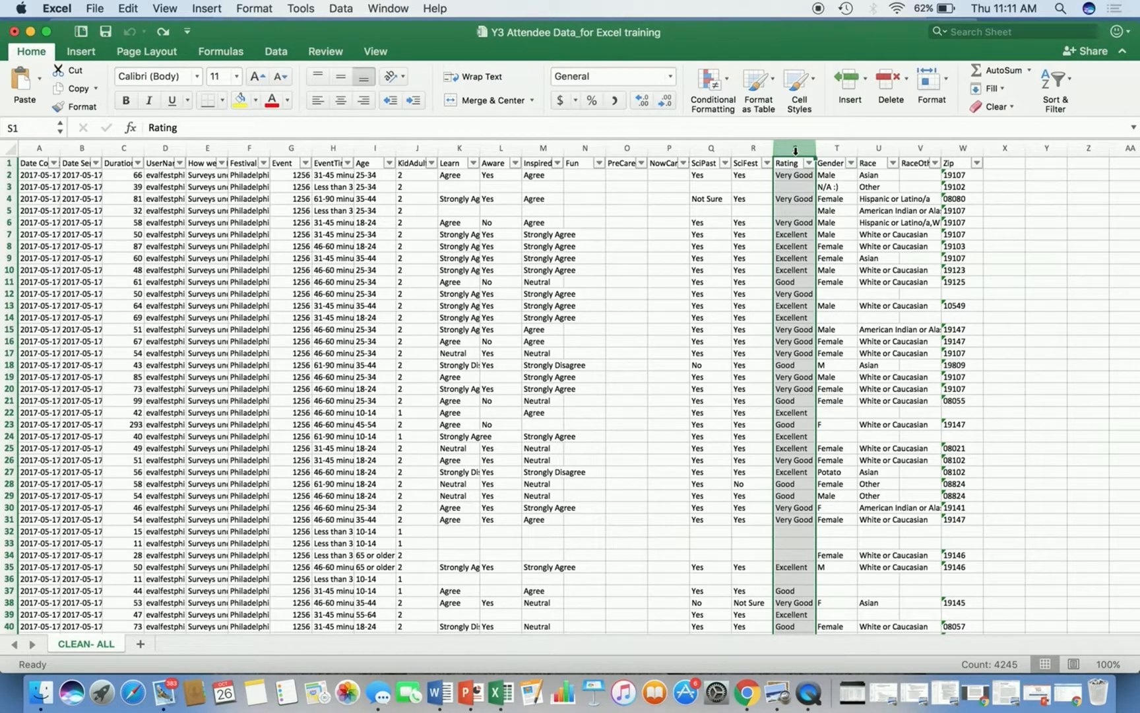
drag(796, 151, 722, 152)
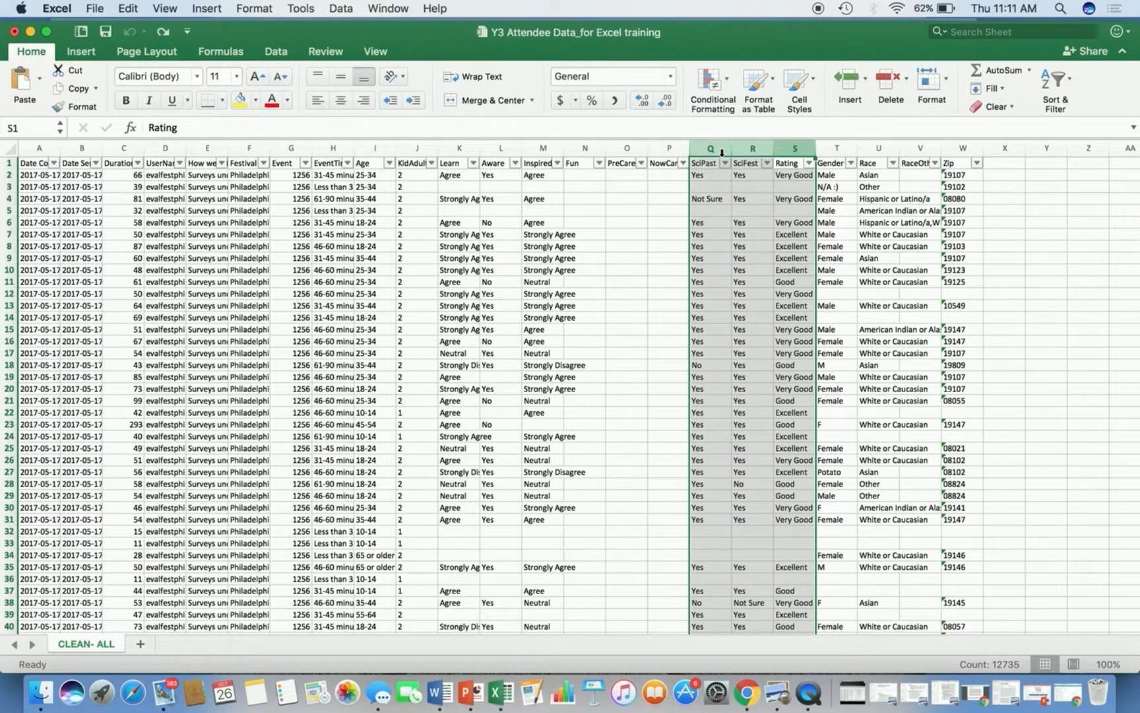
right_click(725, 273)
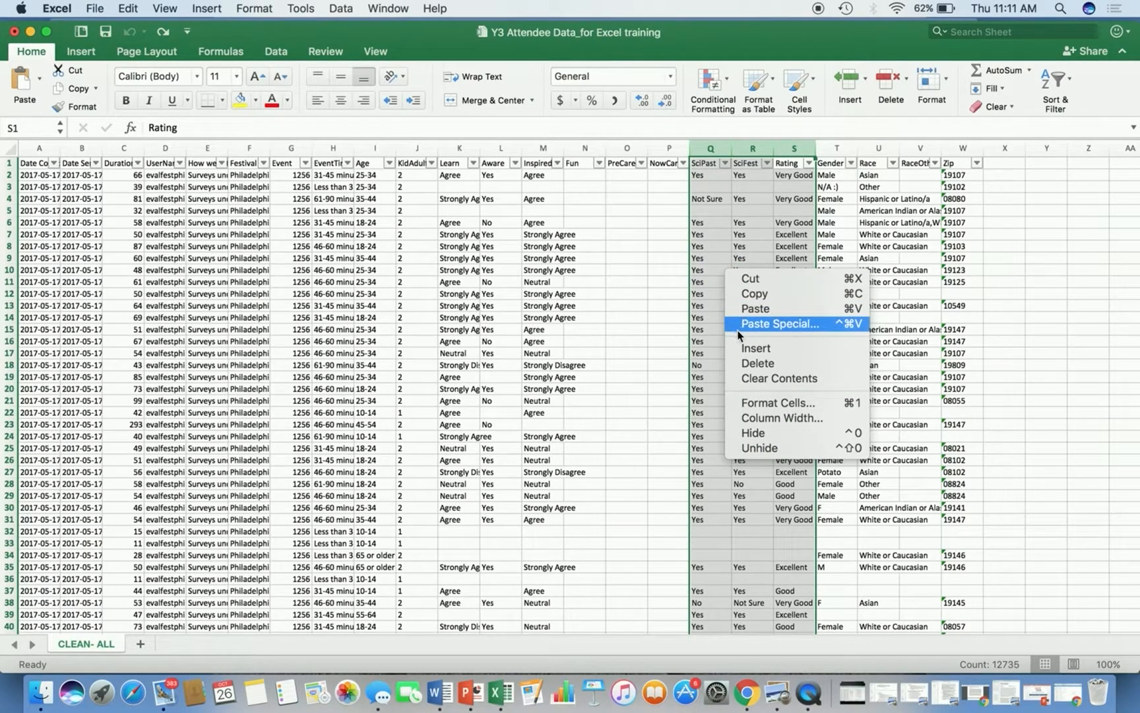
click(739, 349)
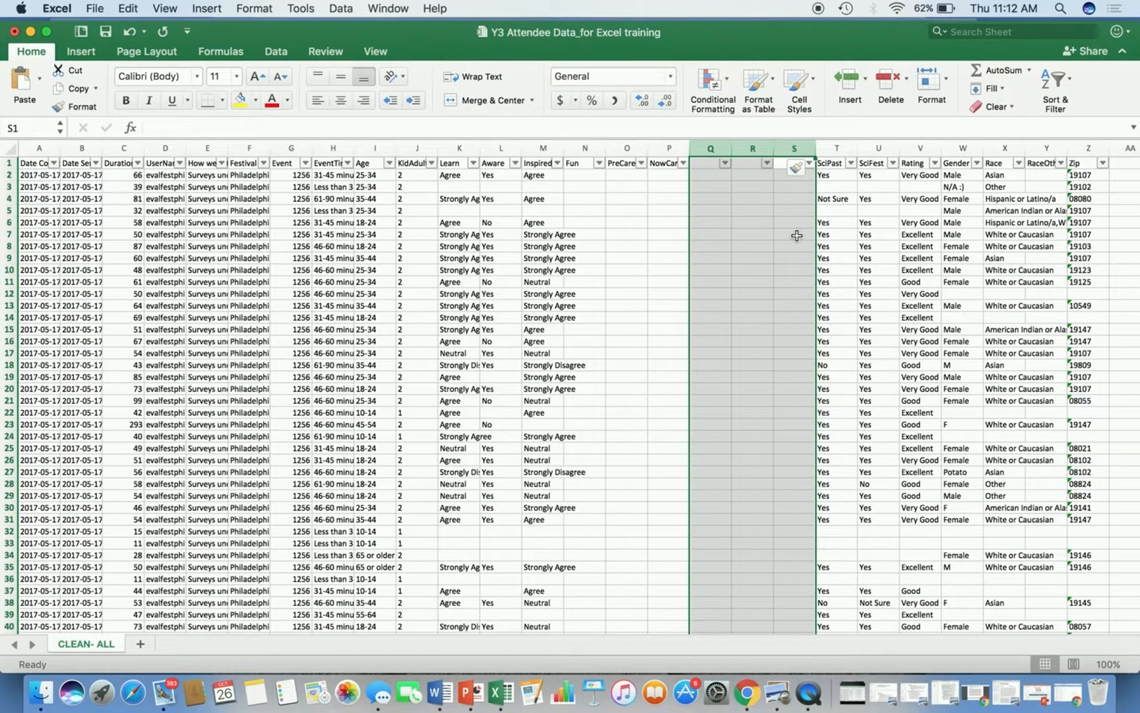
Name the three new columns r_scipast, r_scifest and r_rating.
click(735, 208)
click(713, 167)
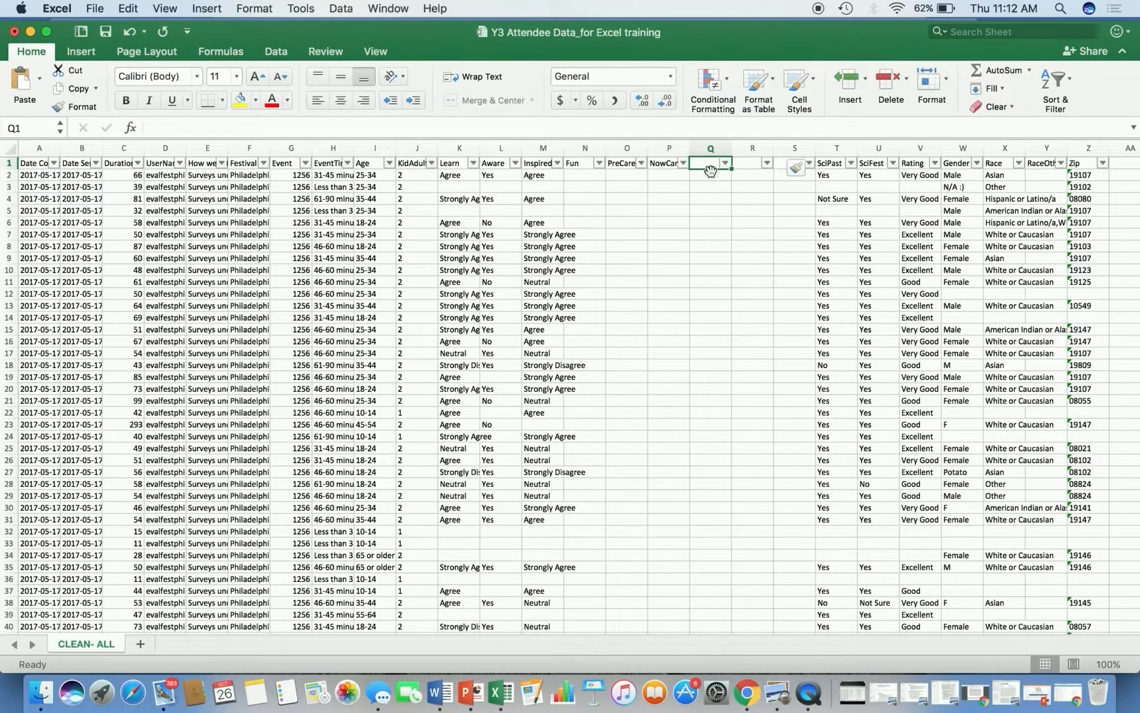
text(r_scipast)
key(Tab)
text(r_scifest)
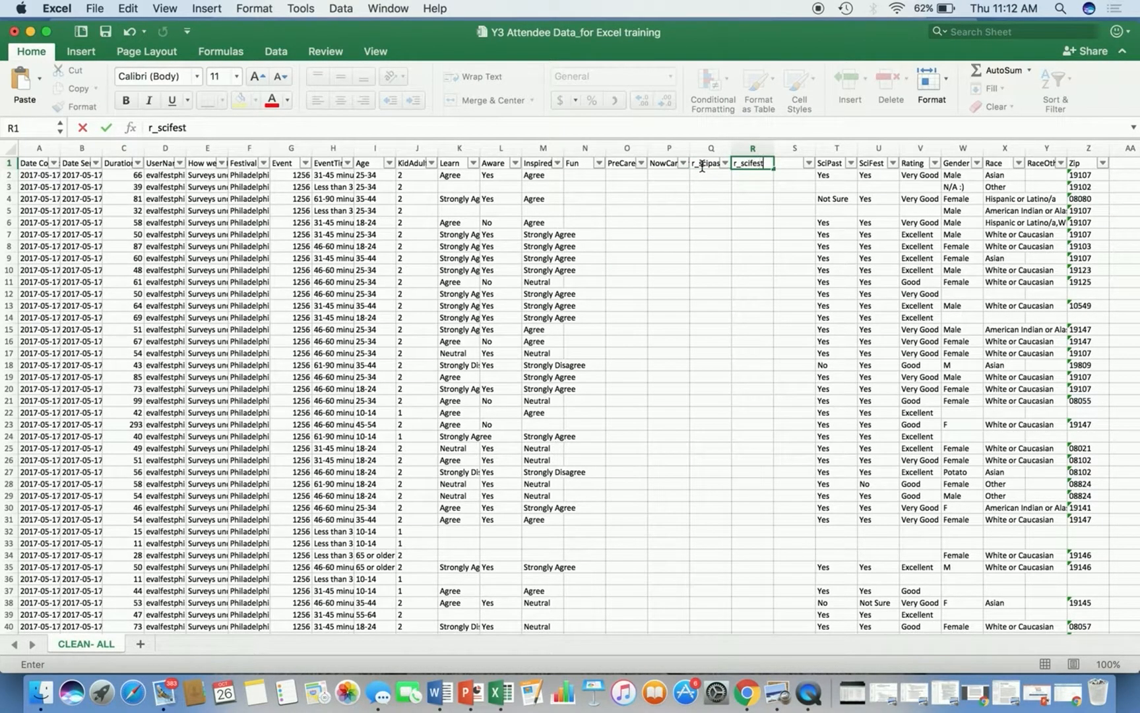
key(Tab)
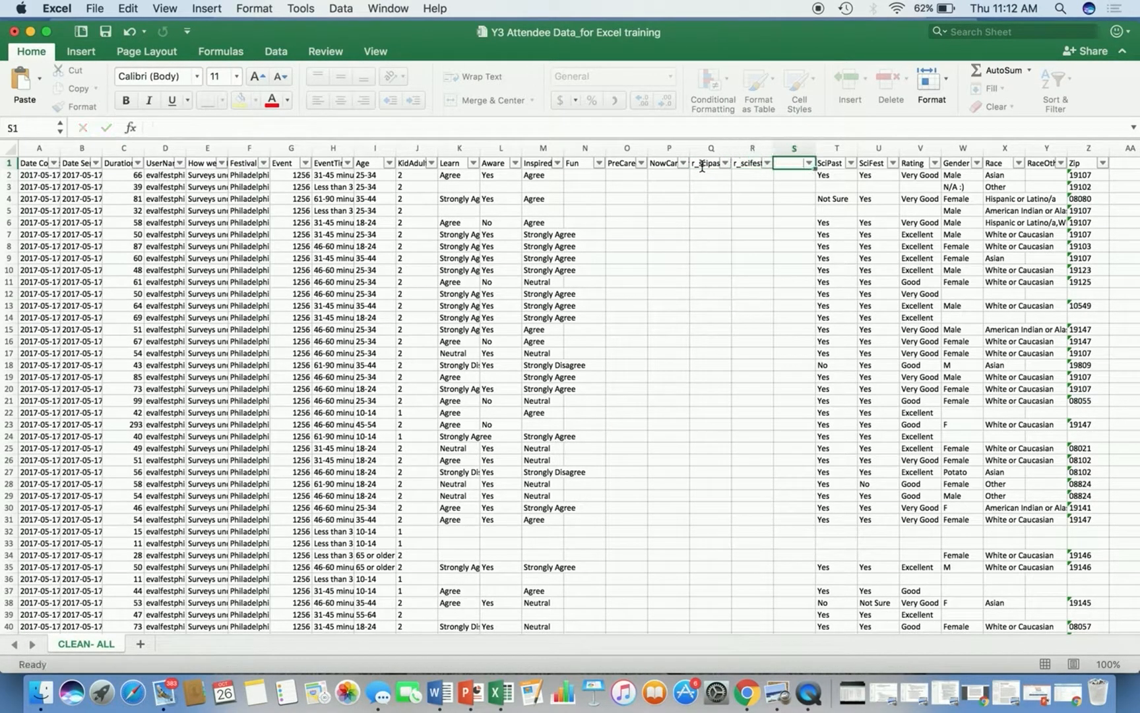
text(r_rating)
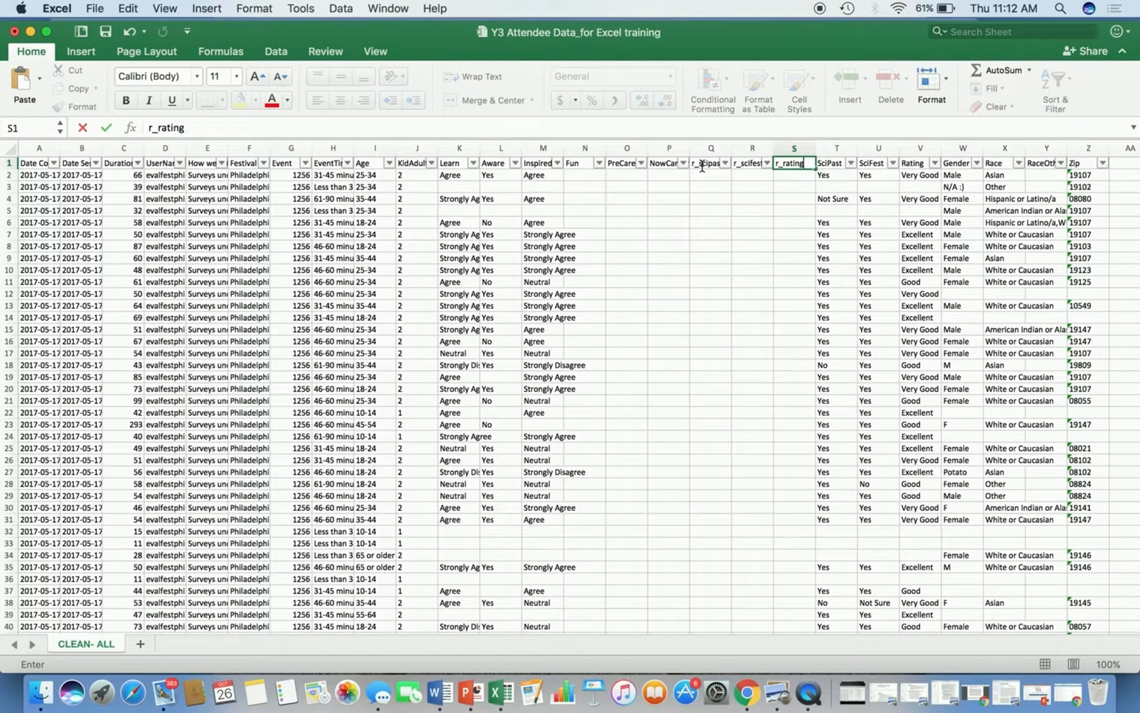
Enter the formula =IF(T2="Yes","1",IF(T2="No ","0",IF(T2="Not Sure","0"," "))) in the first r_scipast cell.
click(698, 175)
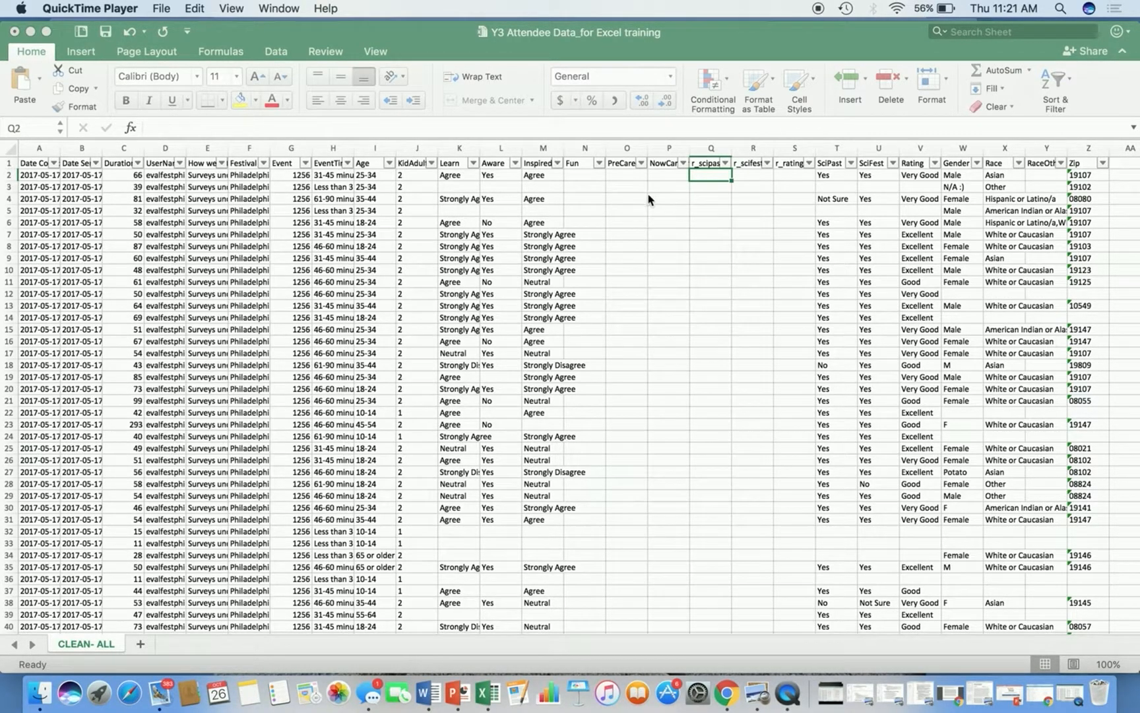
click(699, 174)
text(i)
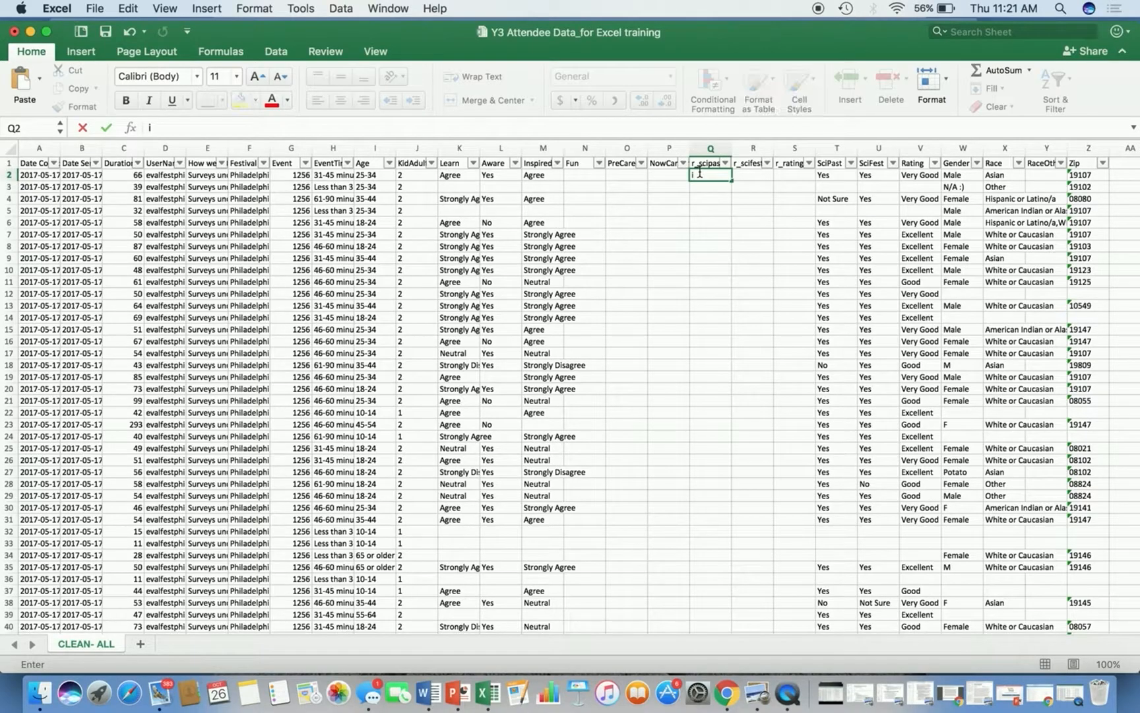
text(=if)
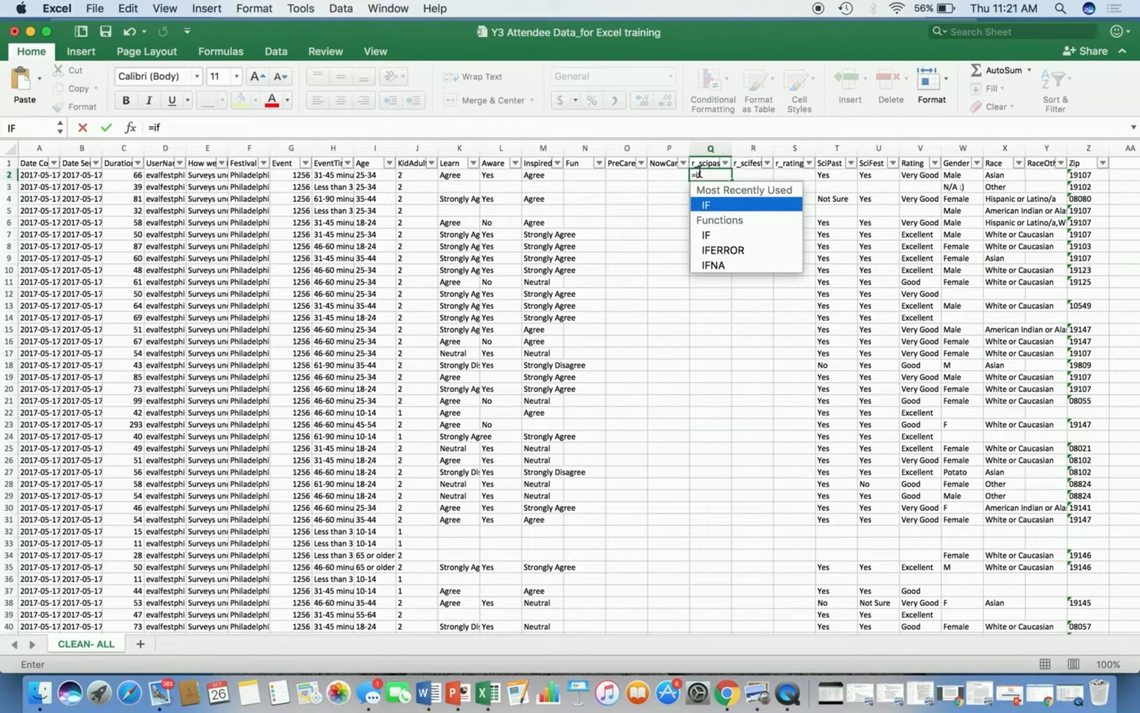
text((t2)
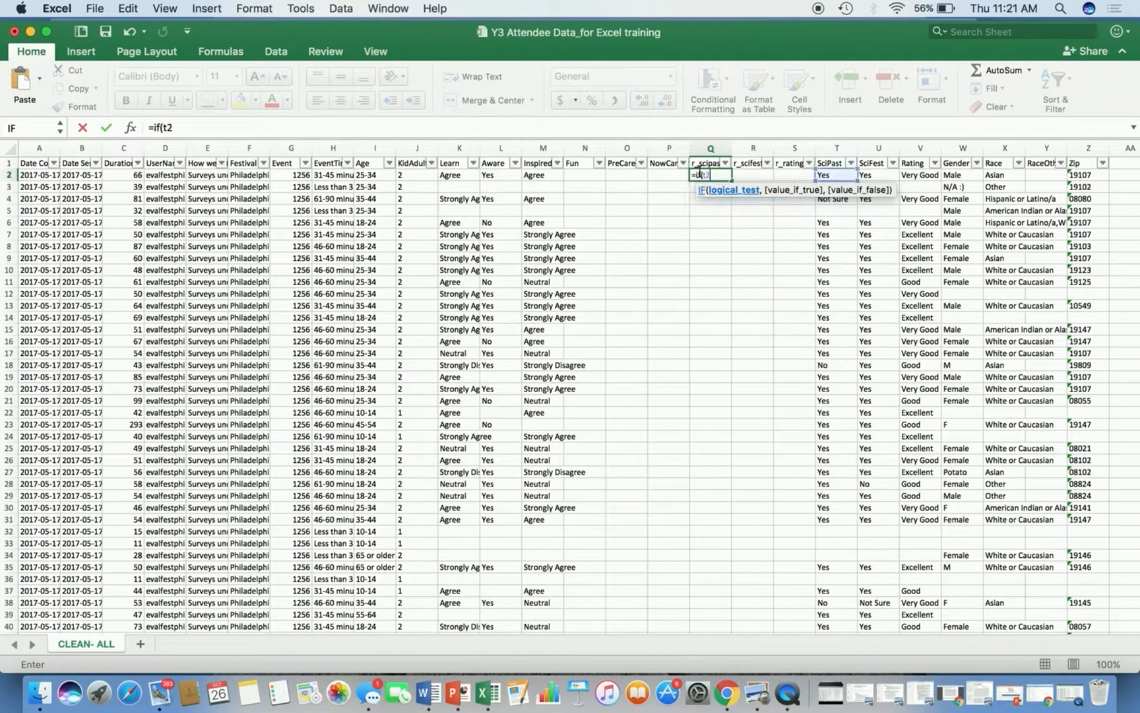
text(="Yes","1")
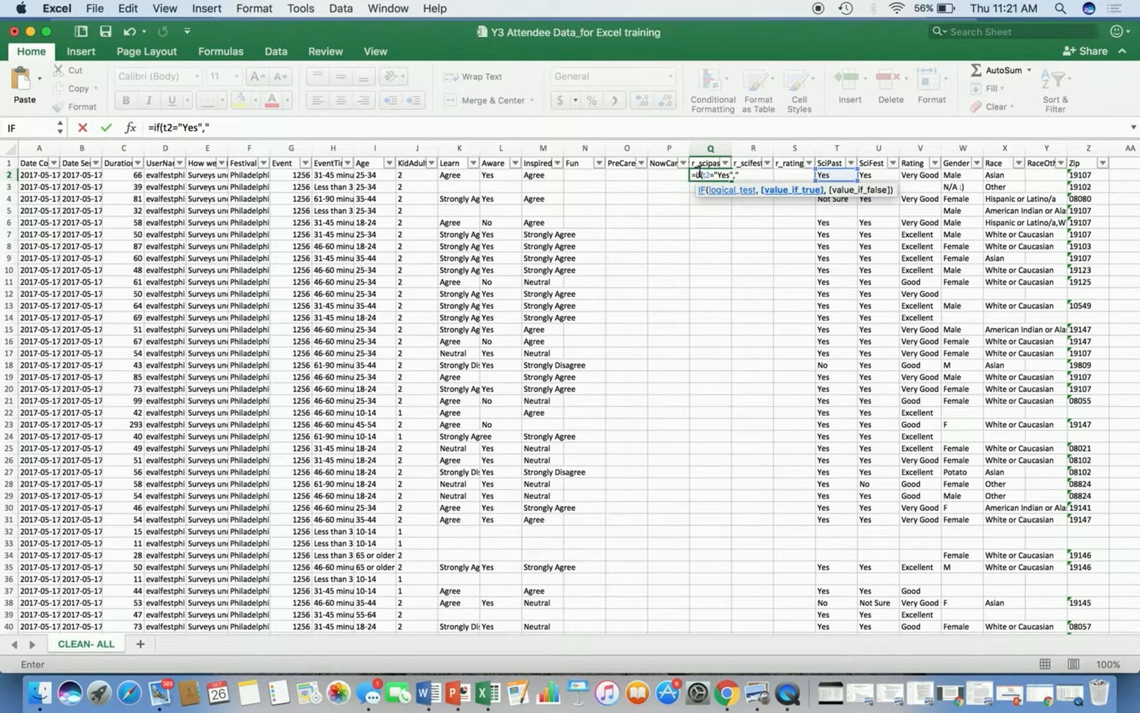
text(,if(t2)
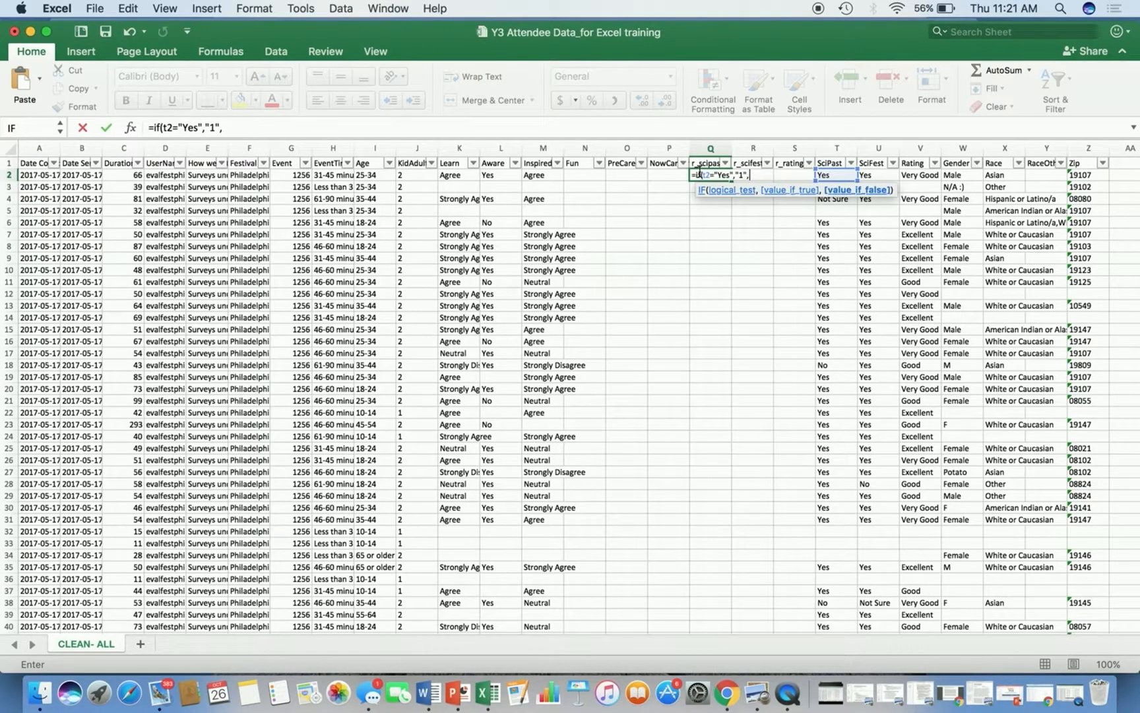
text(="No",)
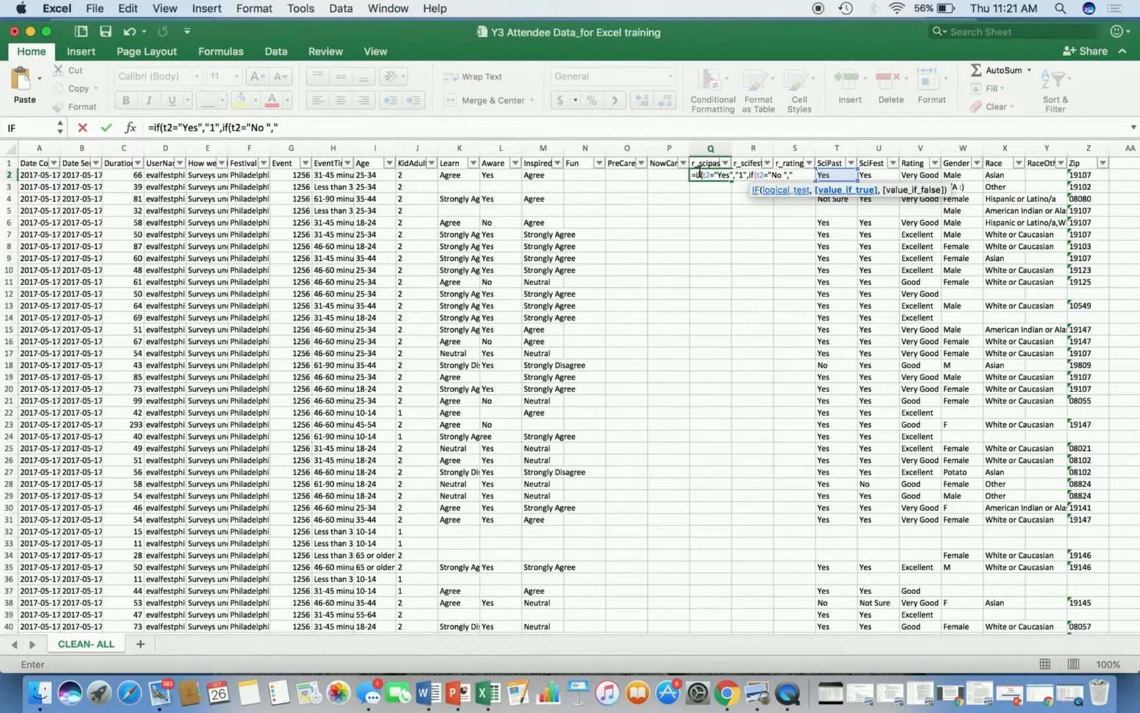
text("0")
text(,)
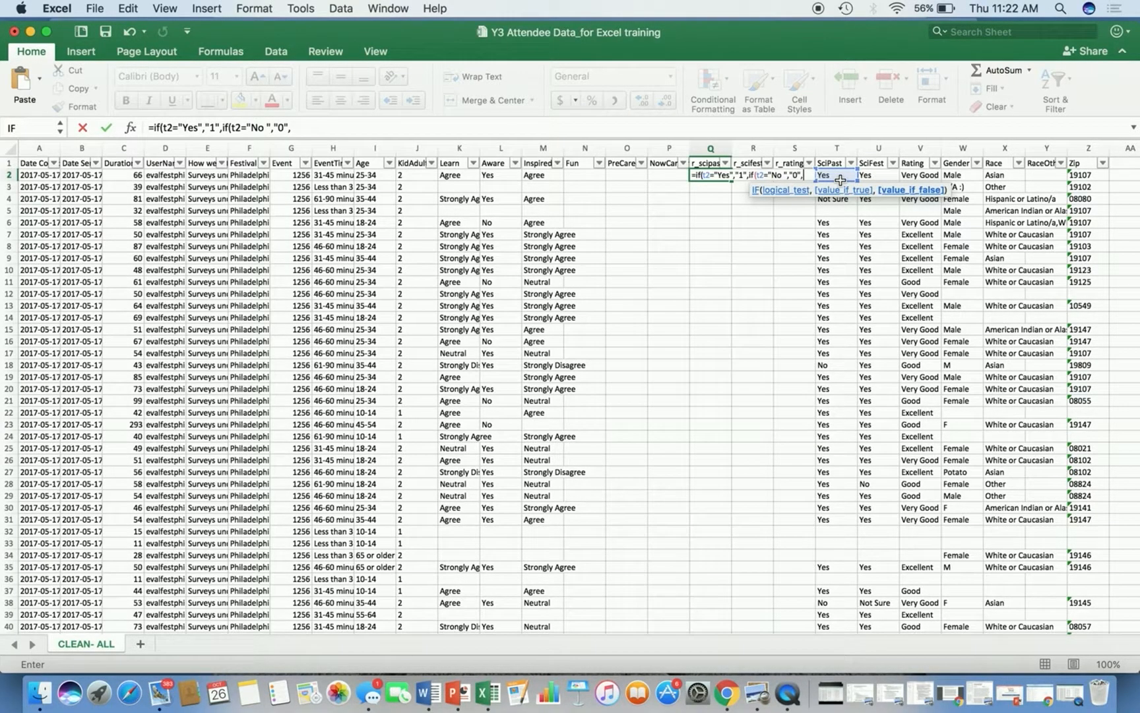
text(if(t2)
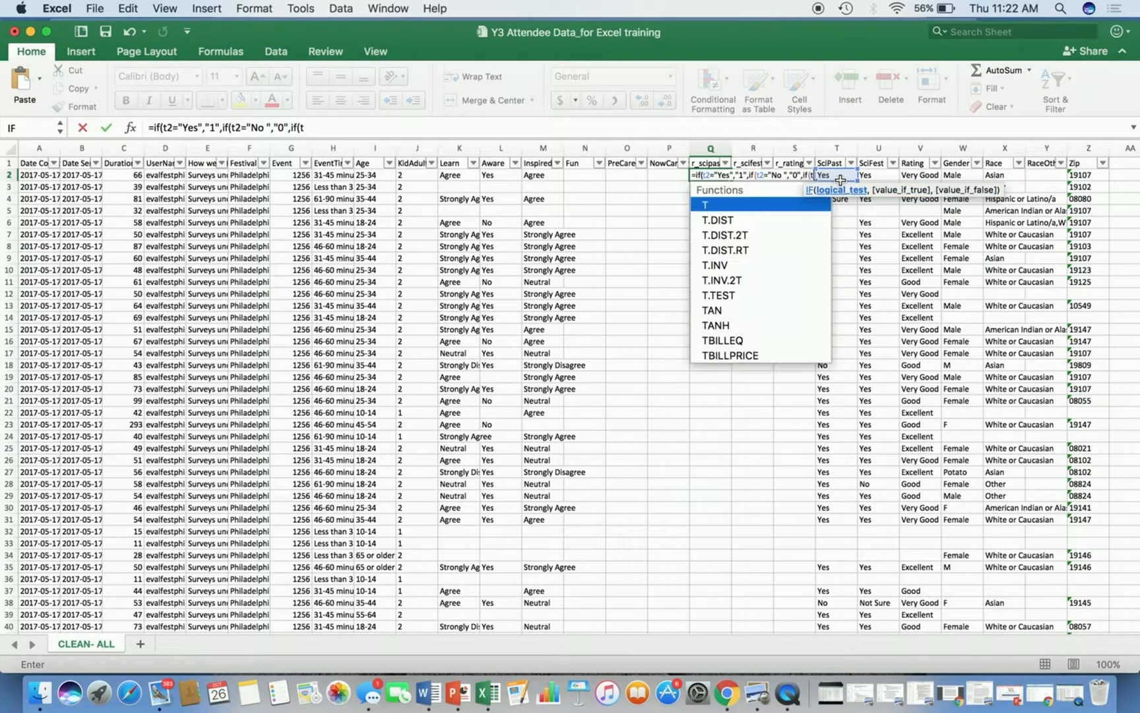
text(=)
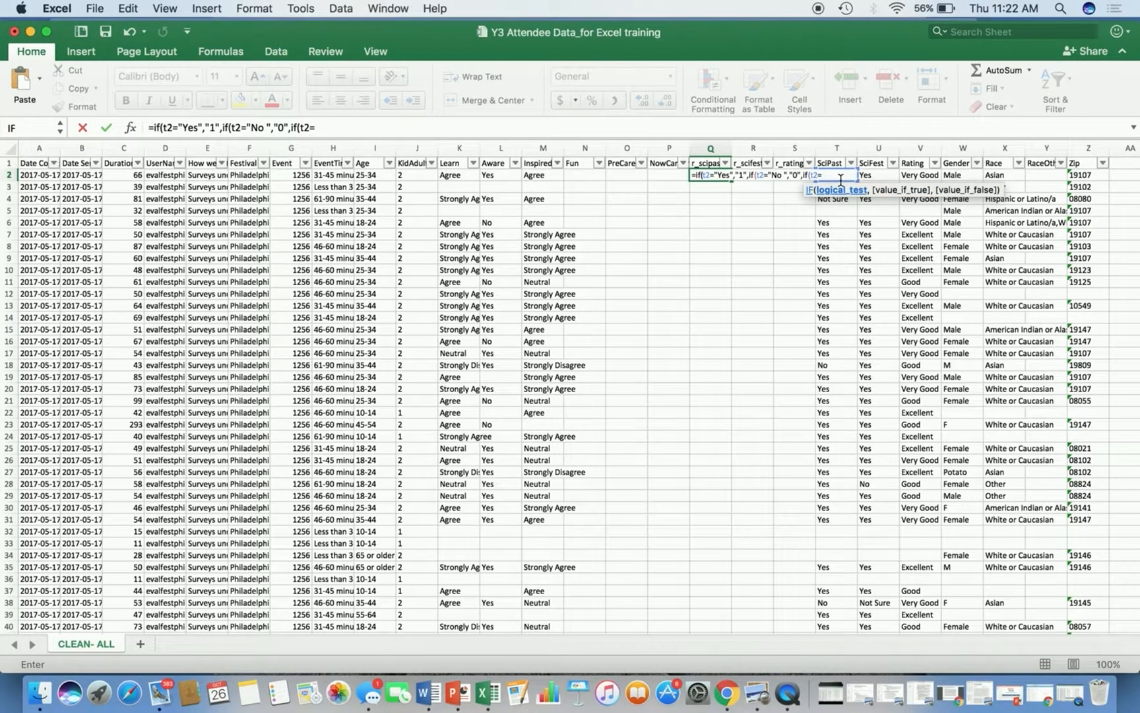
text("Not Sure",)
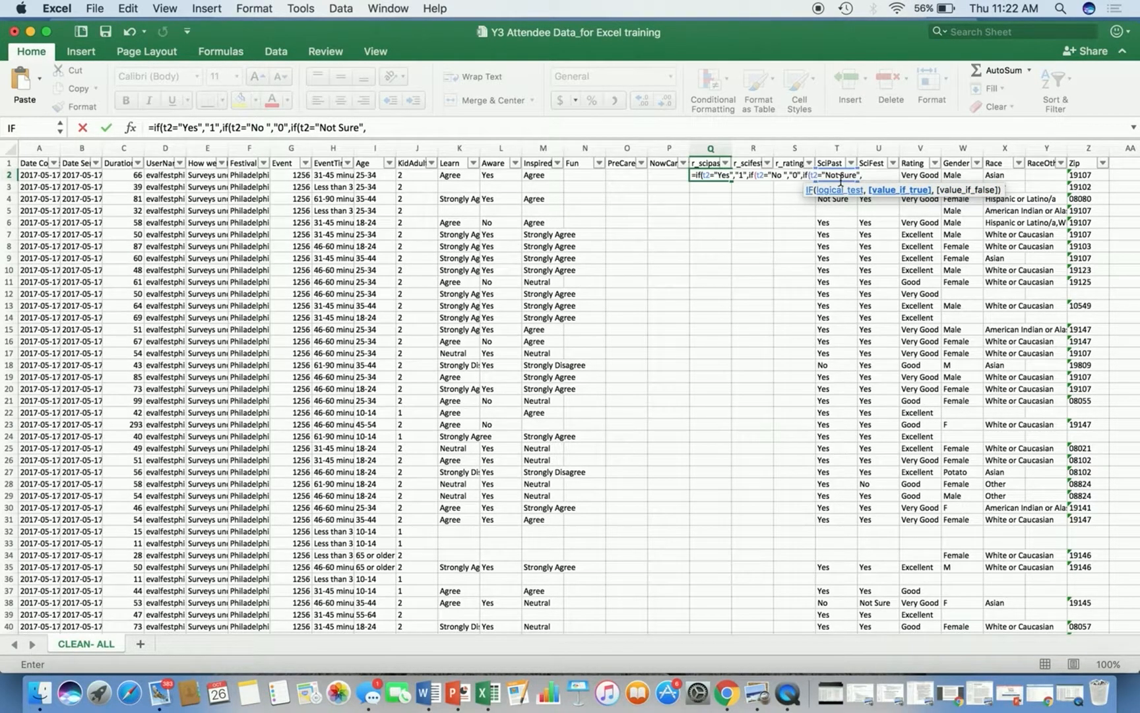
text("0",)
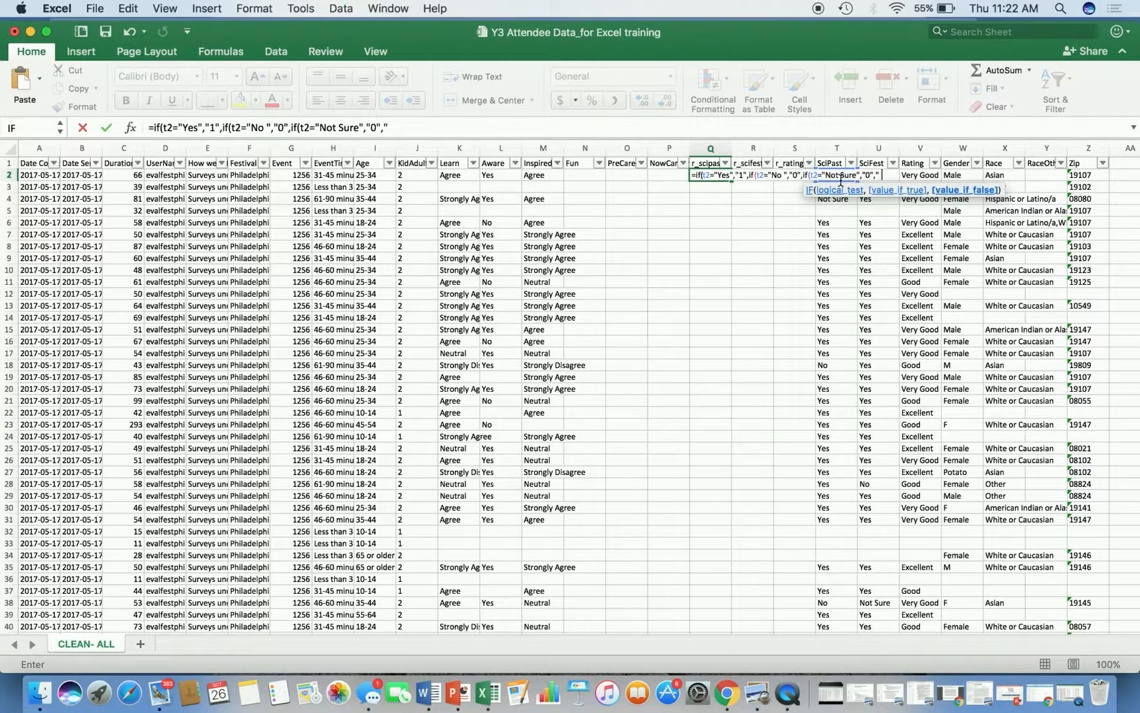
text(")
text())))
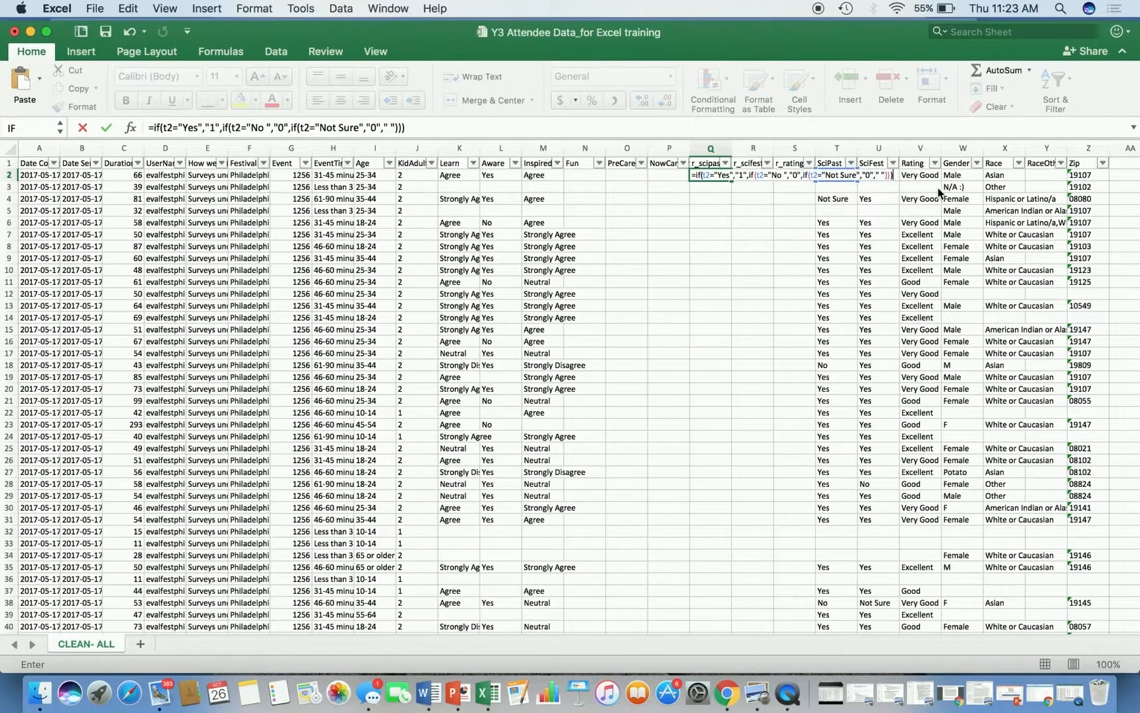
key(Return)
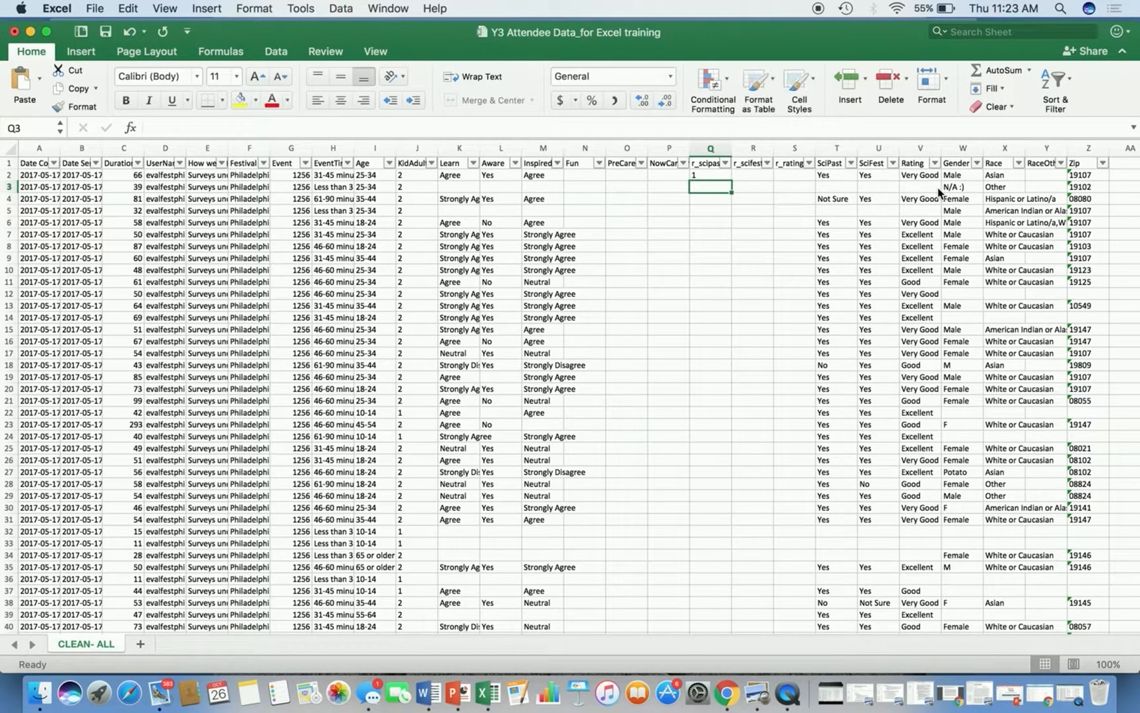
Fill the r_scipast formula down the column to row 39.
click(835, 175)
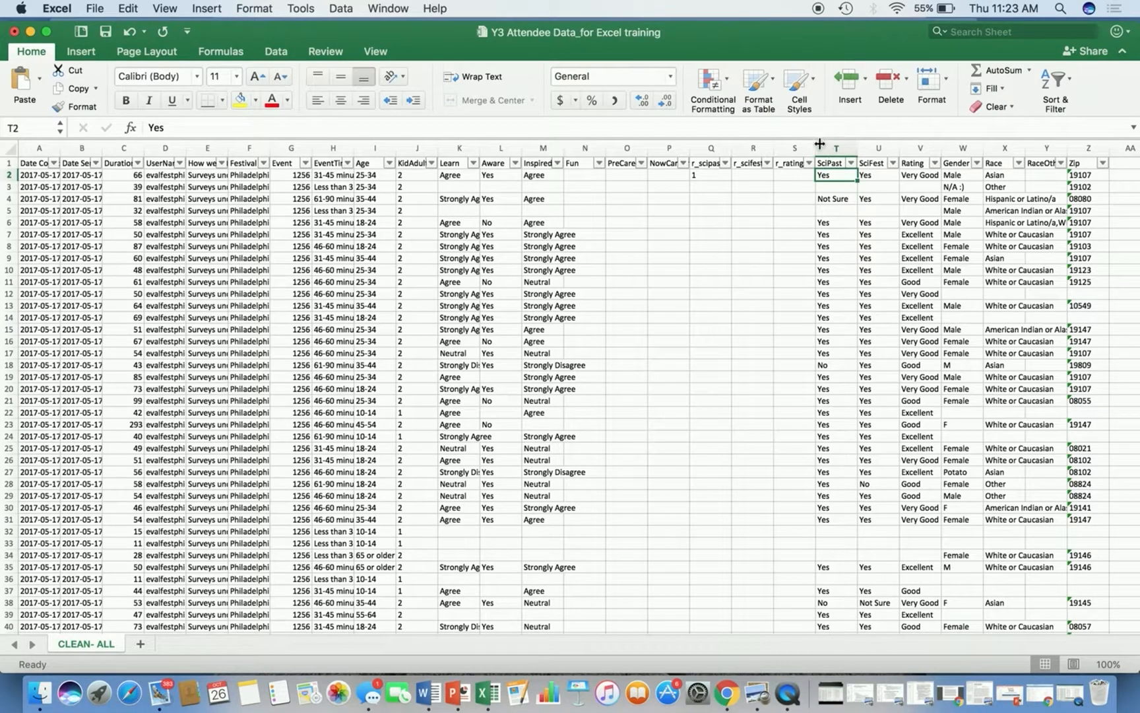
click(718, 173)
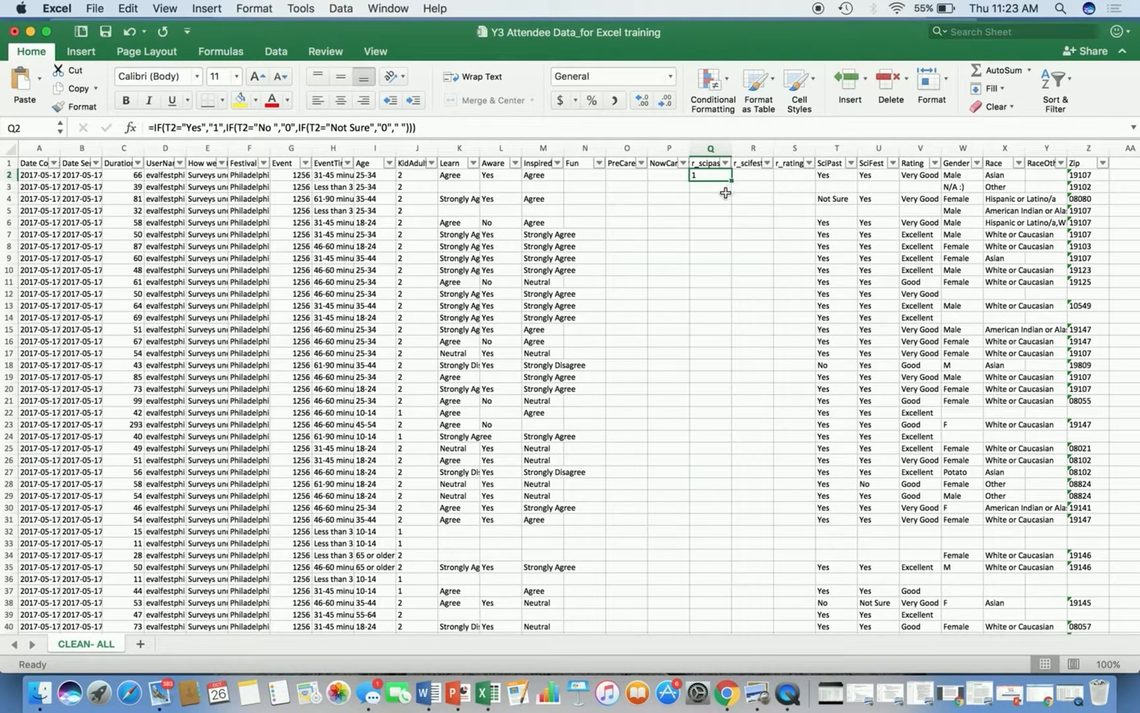
drag(732, 182, 726, 624)
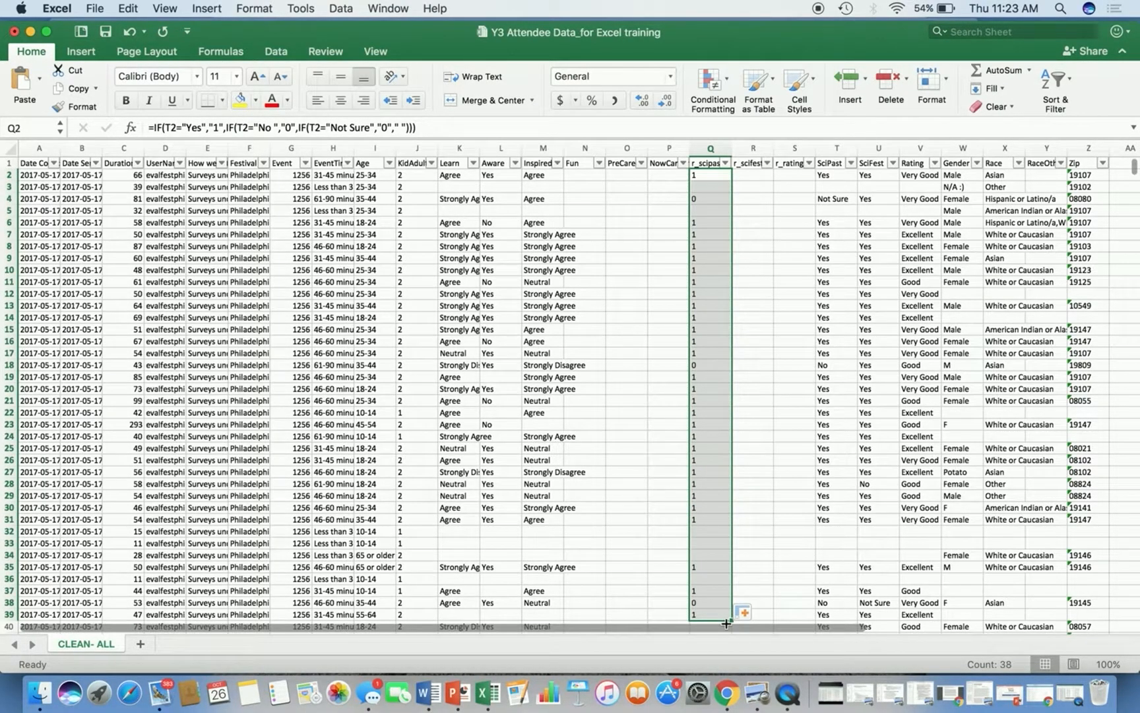
Compare several r_scipast results with their SciPast answers and the copied formulas.
click(705, 202)
click(822, 203)
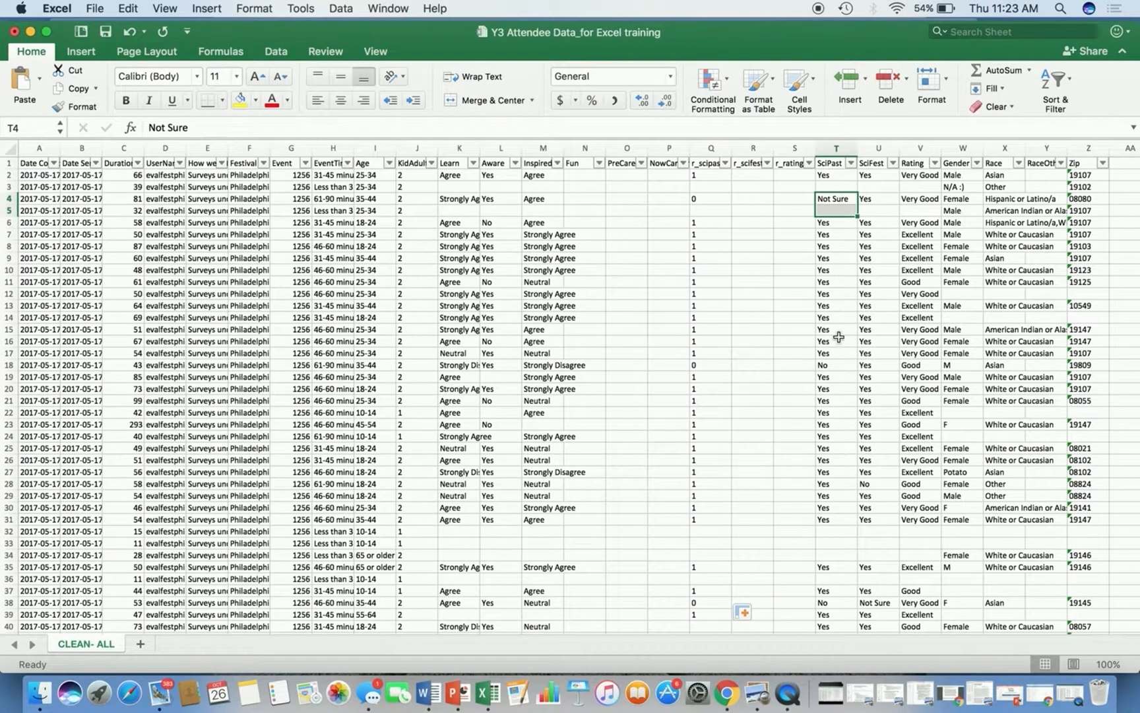
click(833, 365)
click(725, 367)
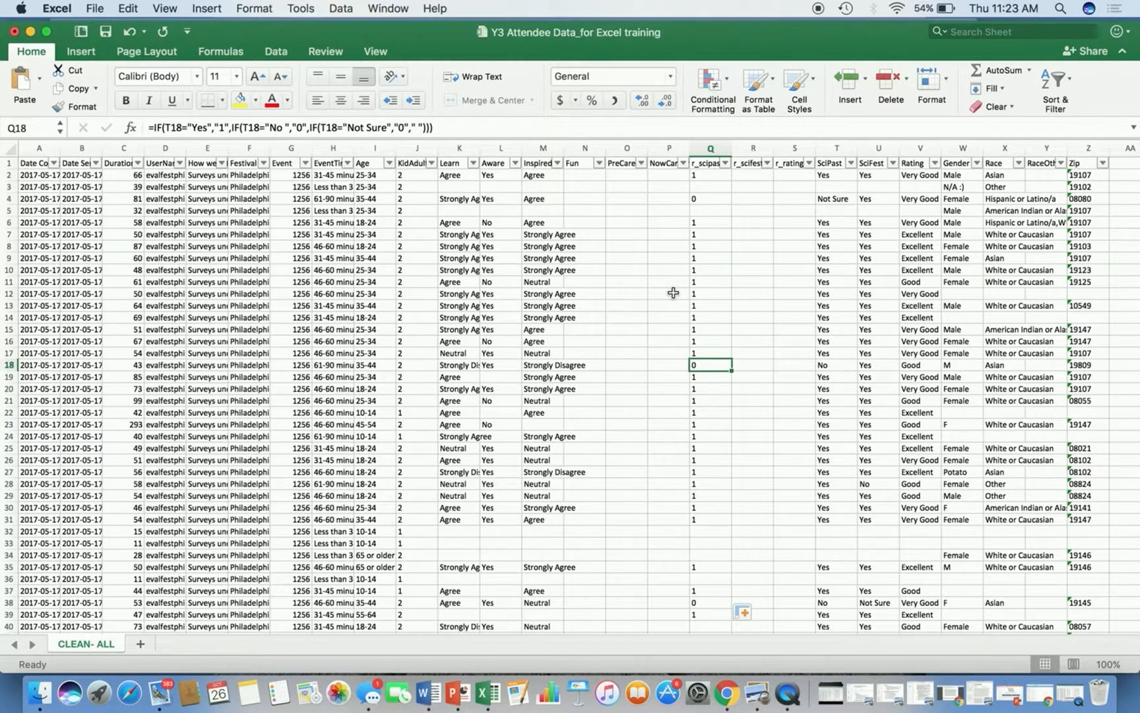
scroll(726, 260, down, 8)
click(704, 315)
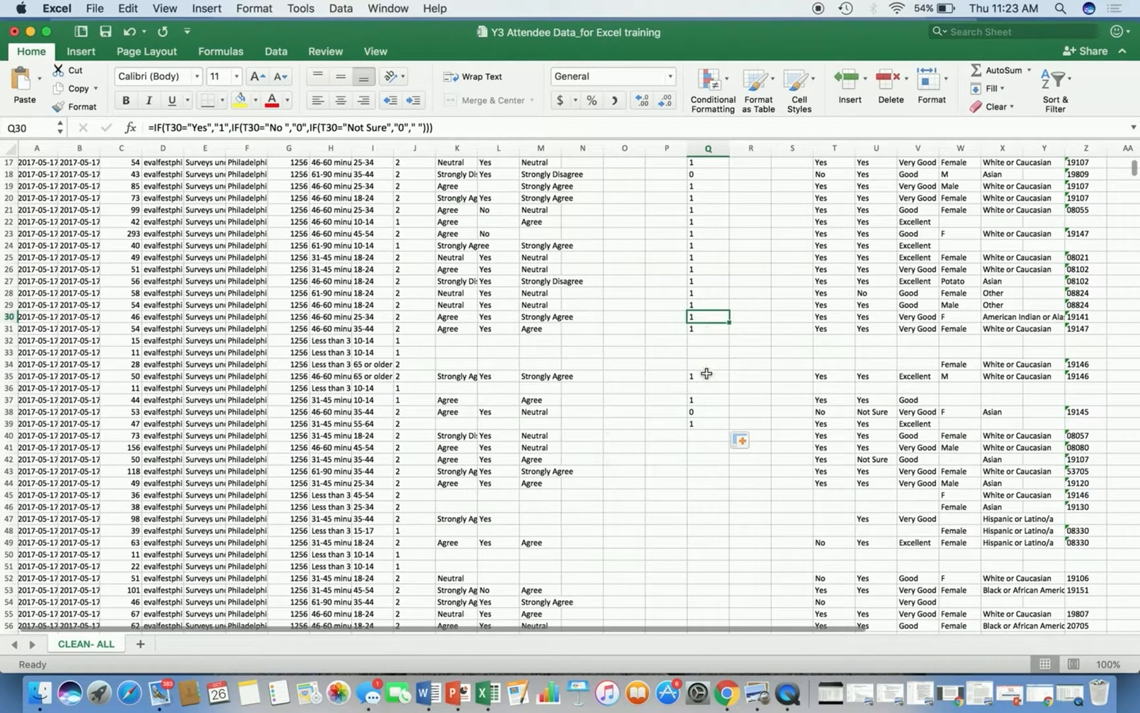
click(705, 423)
scroll(696, 546, down, 5)
scroll(696, 545, up, 13)
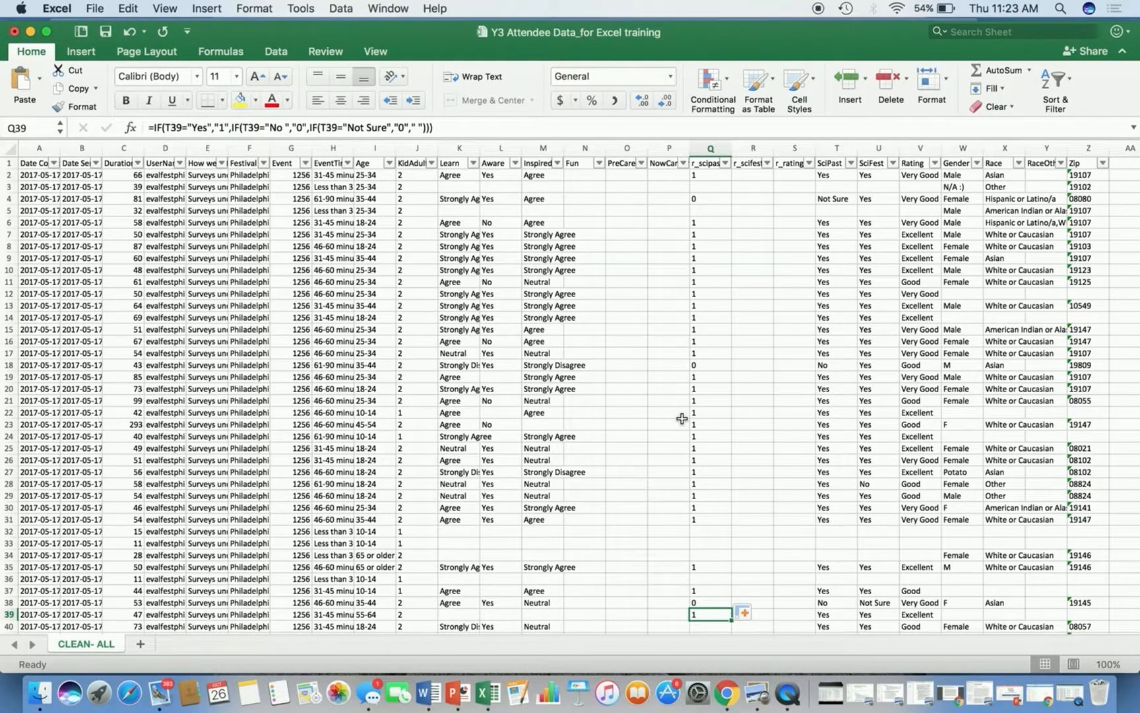
scroll(716, 257, up, 2)
Enter the formula =IF(U2="Yes","1",IF(U2="No","0",IF(U2="Not Sure","0"," "))) in the first r_scifest cell.
click(763, 176)
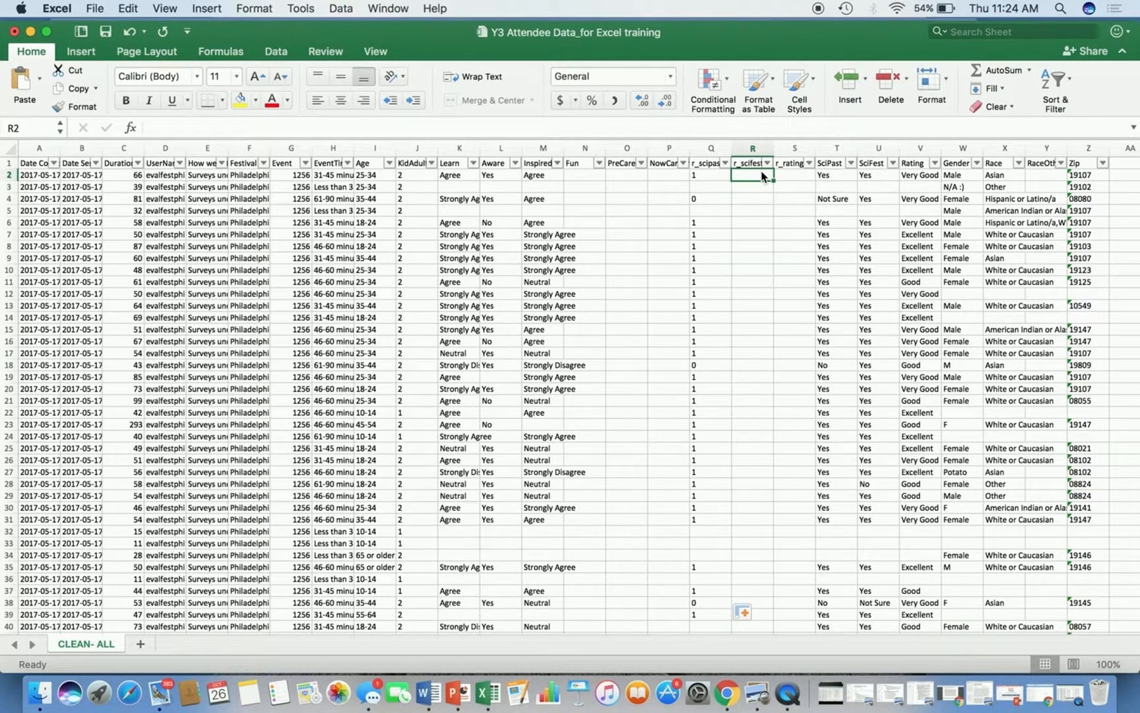
text(=if)
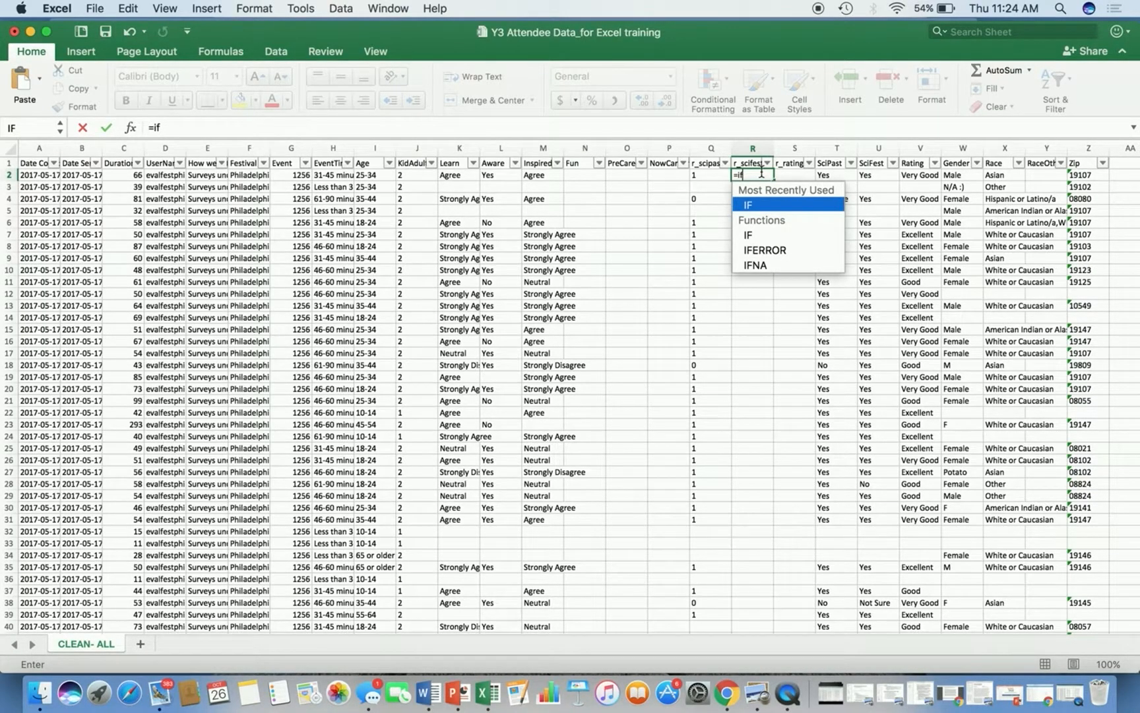
text(()
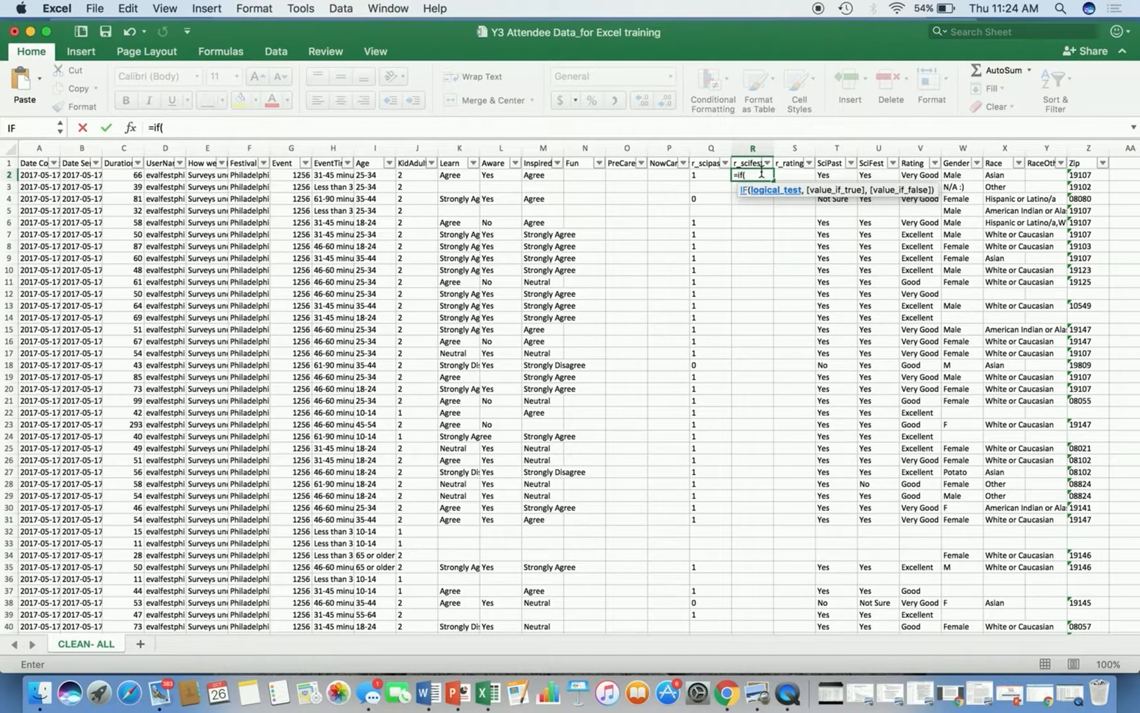
text(u2)
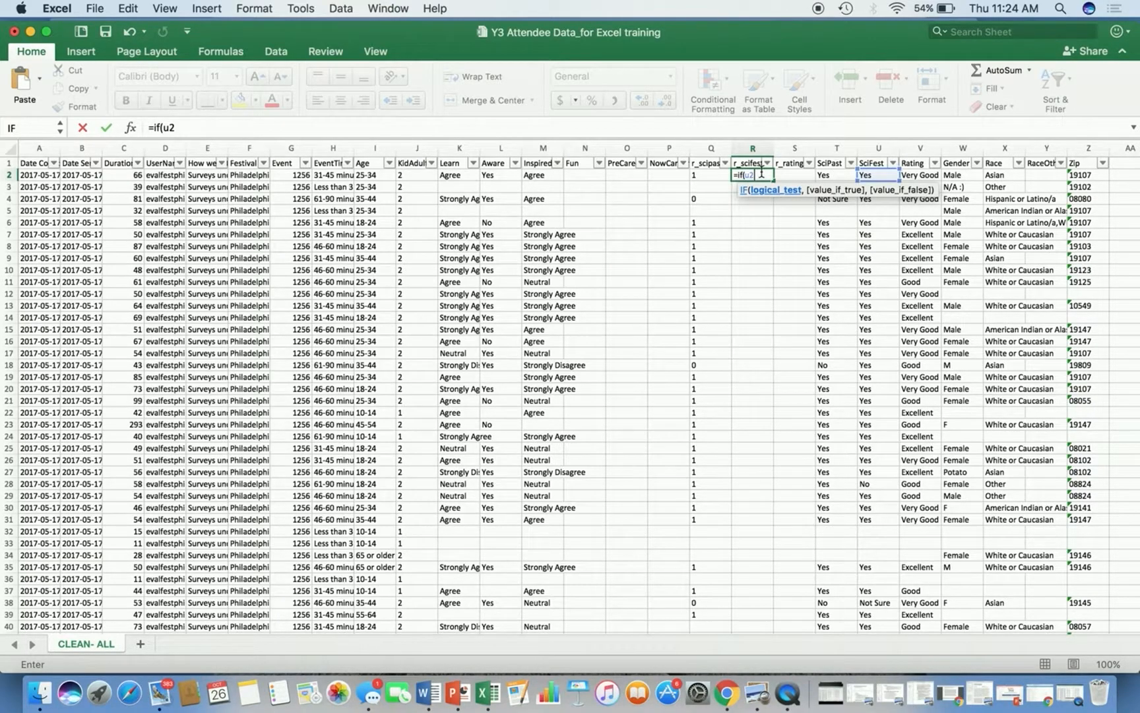
text(="Yes","1",)
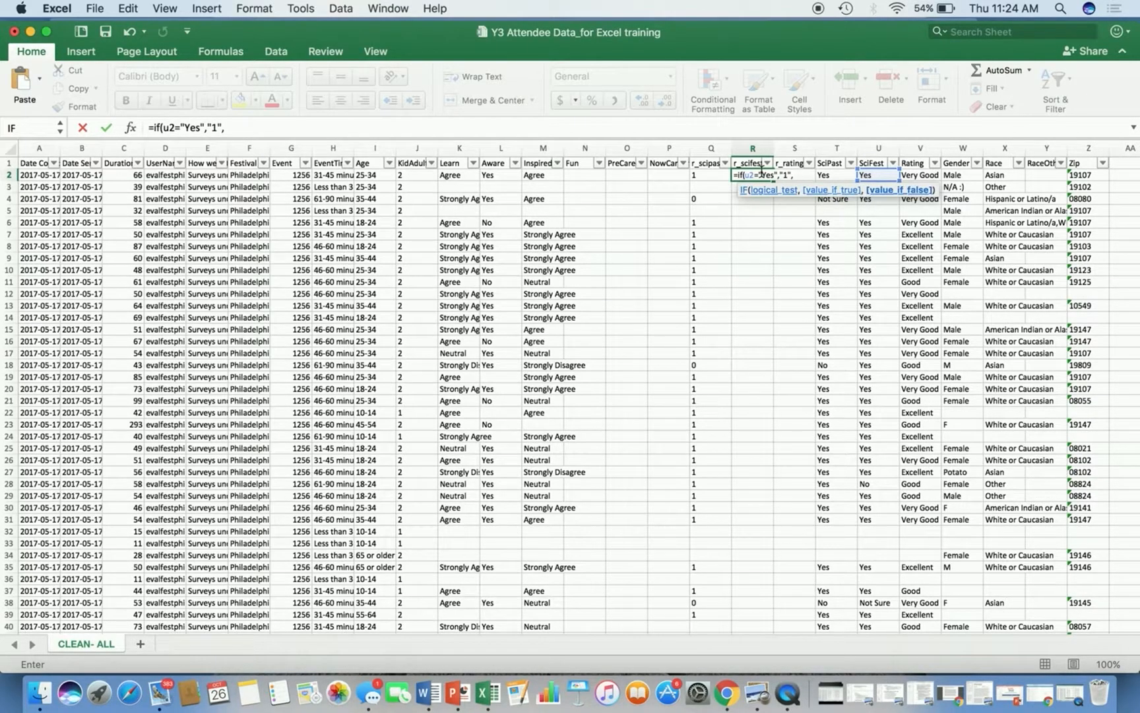
text(o)
key(BackSpace)
key(BackSpace)
text(i)
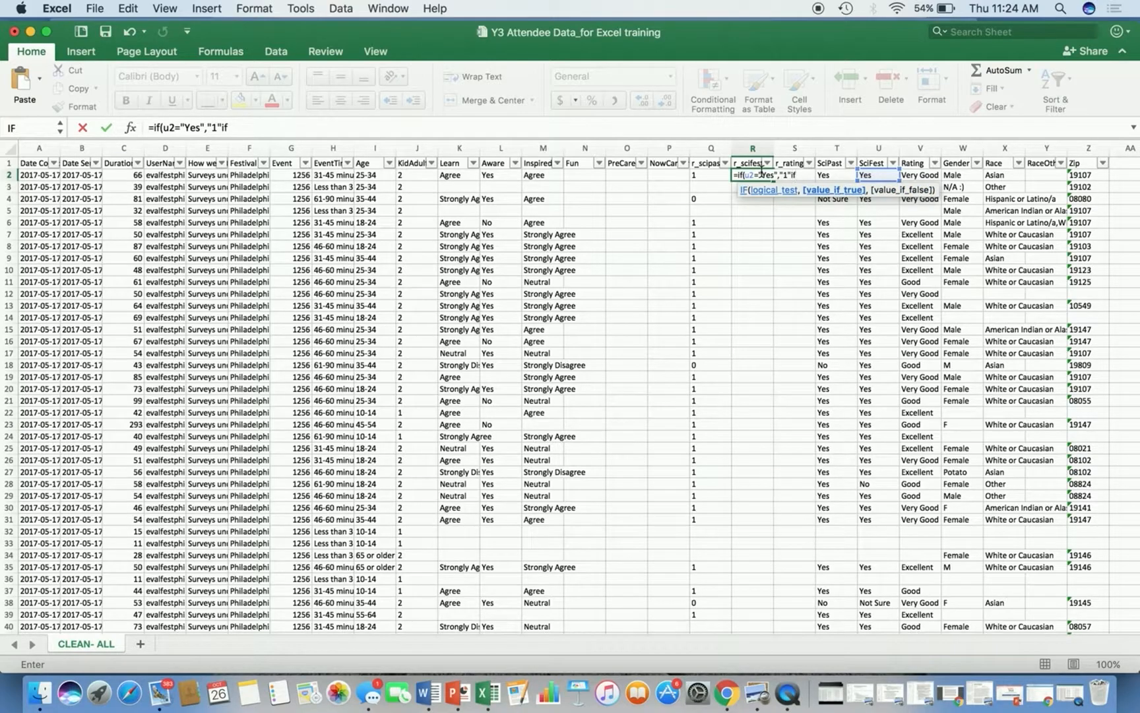
key(BackSpace)
text(,if()
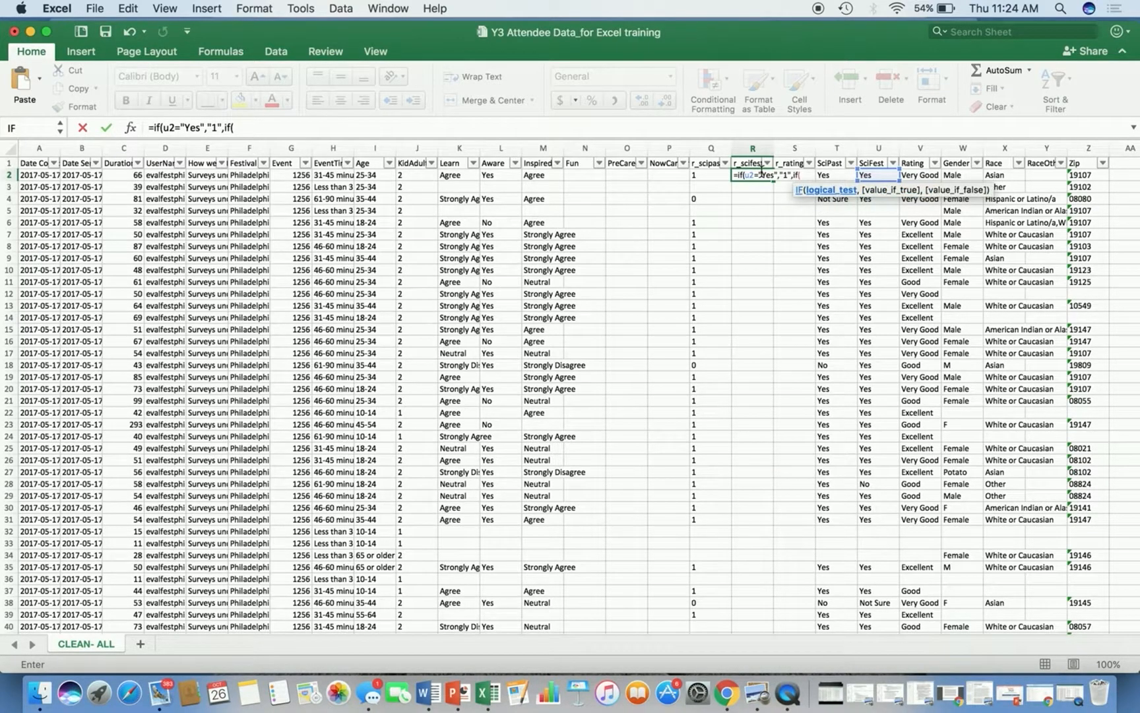
text(u2="No",)
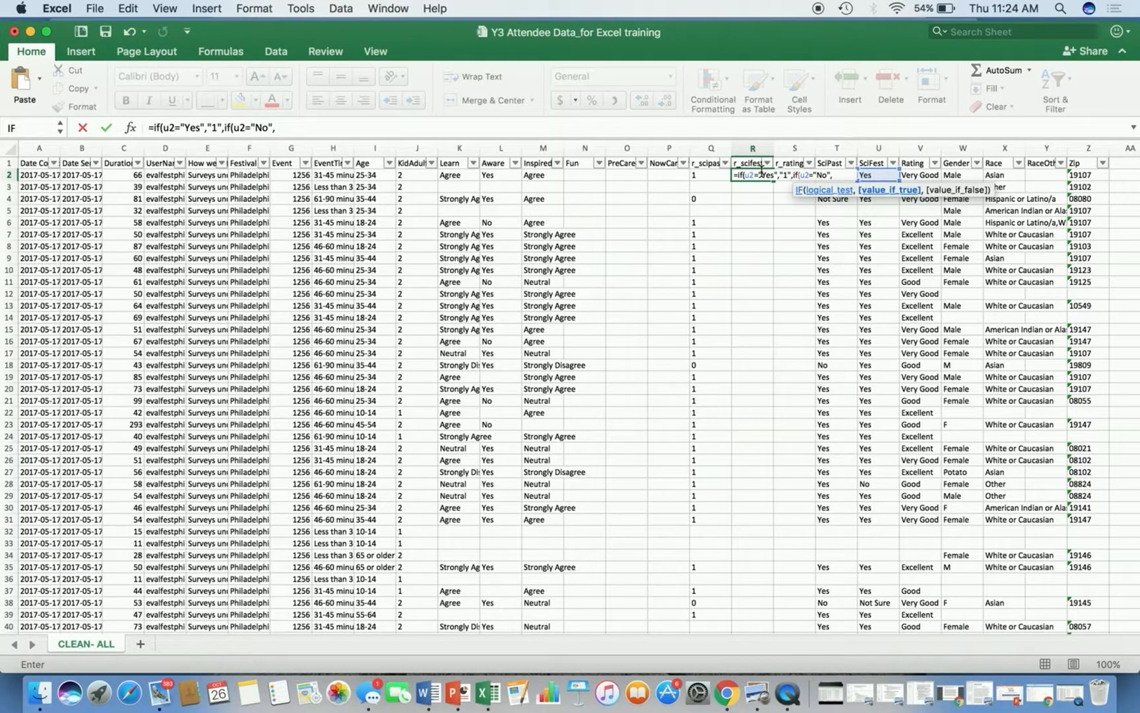
text("0",i)
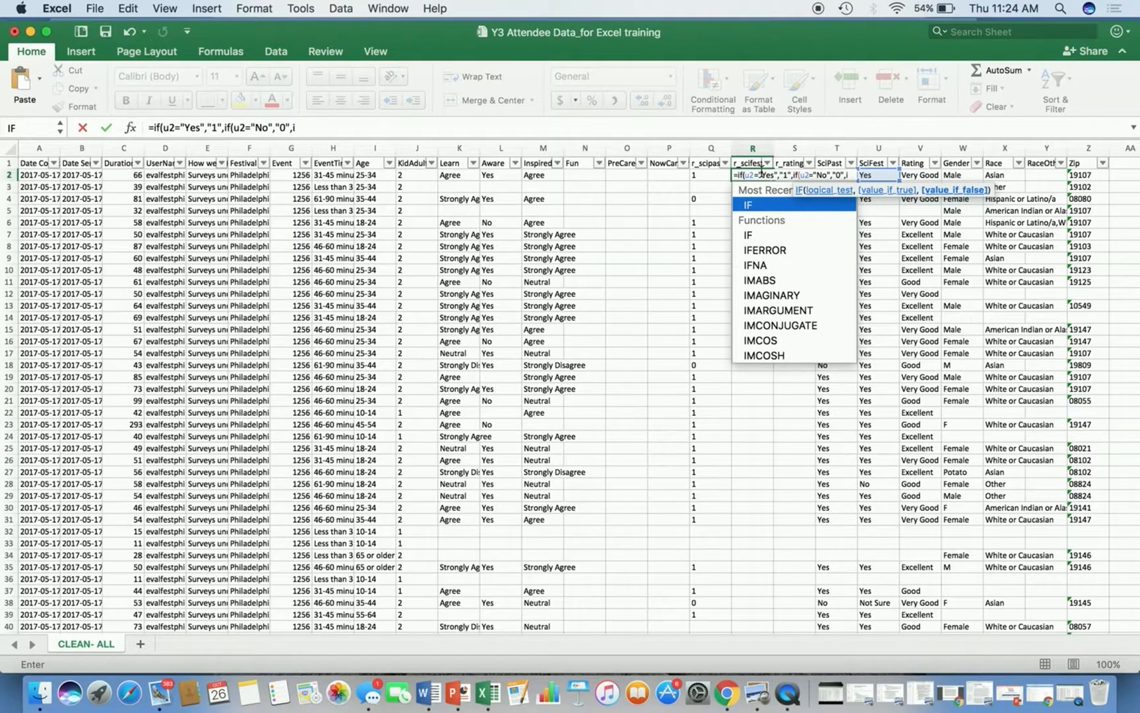
text(f(u2="Not Sure",")
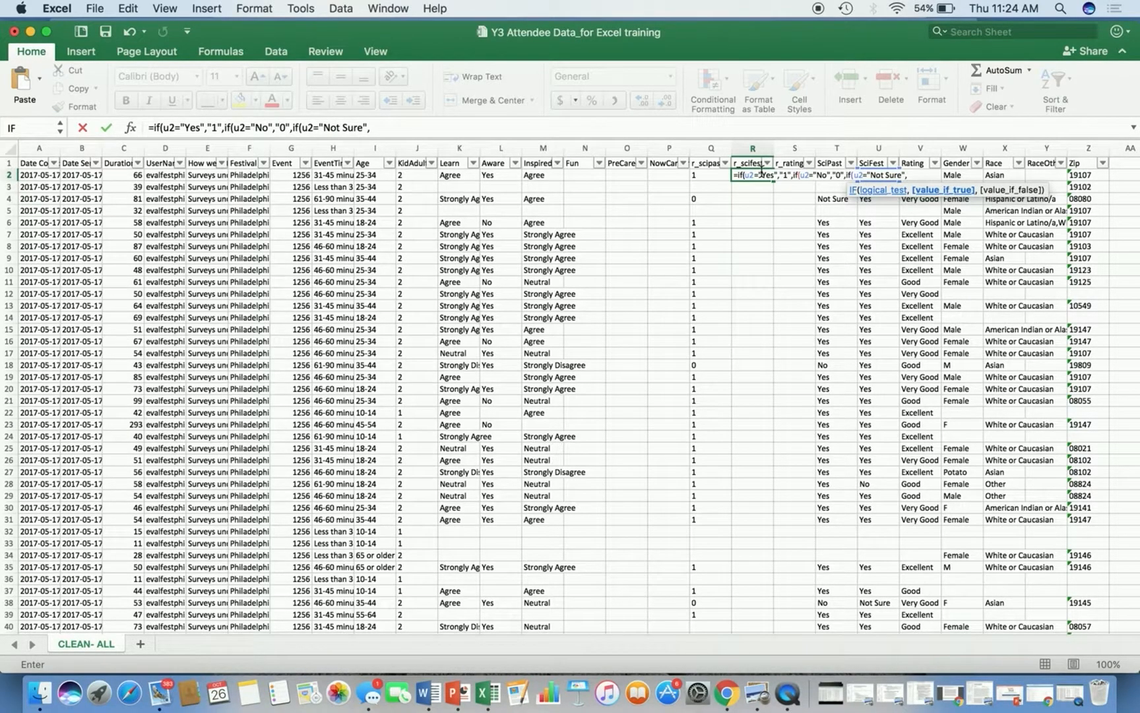
text(0)
text(,)
text("0",)
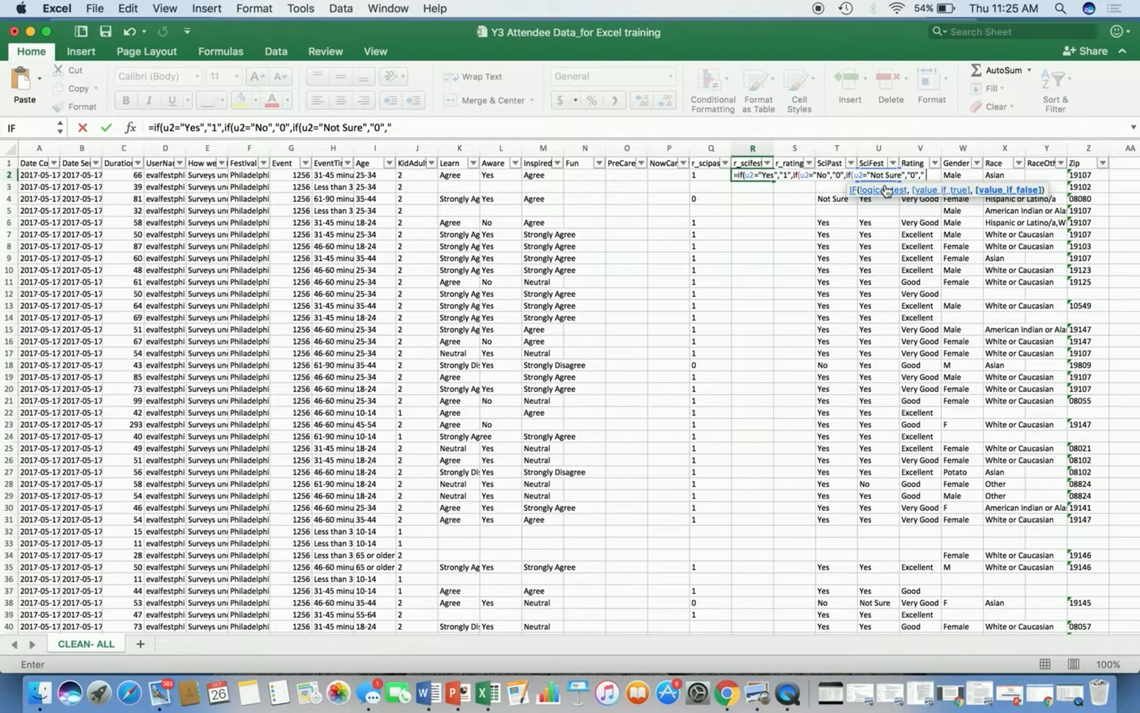
text( "))))
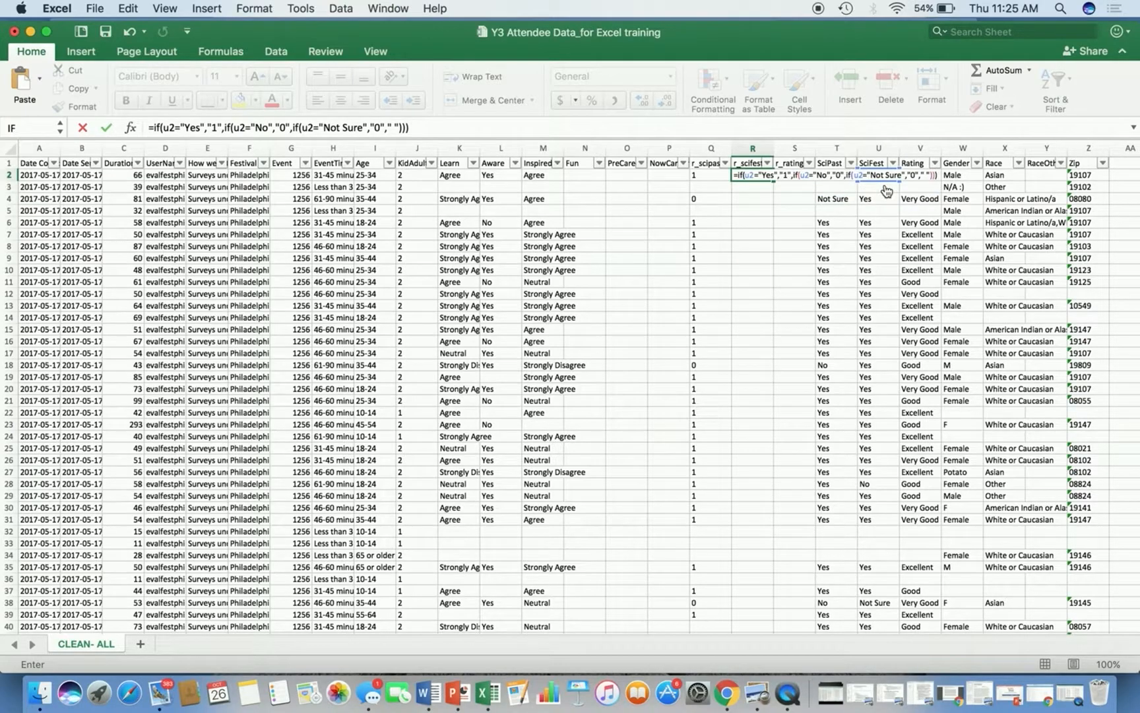
key(Return)
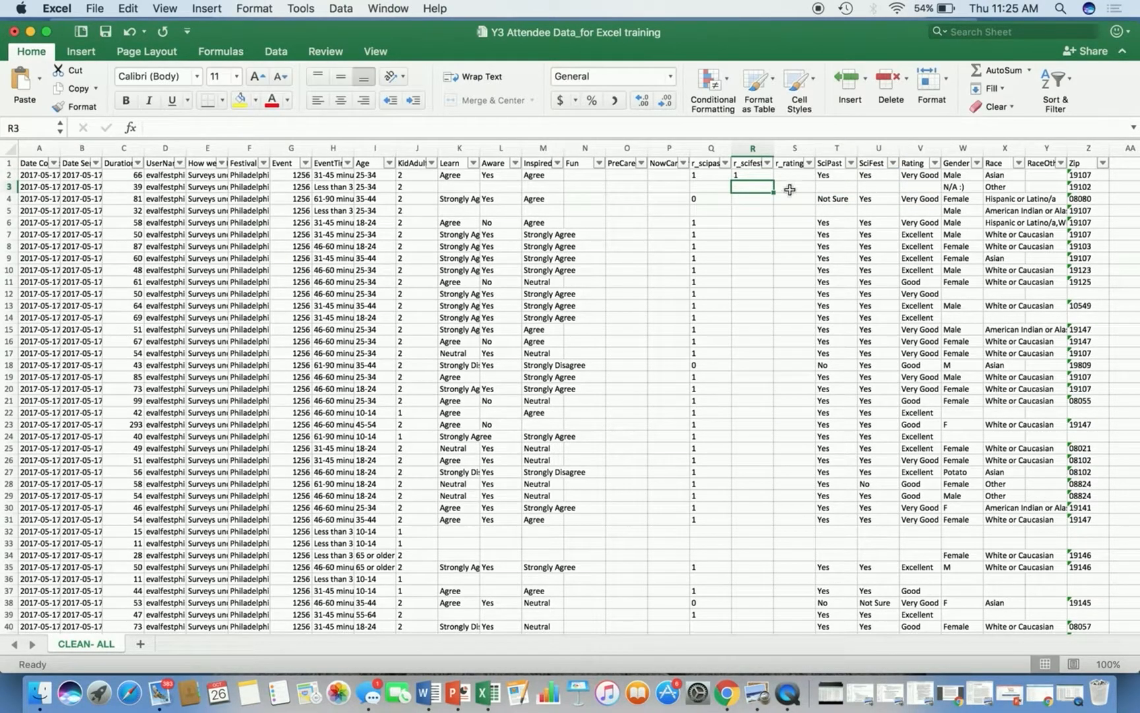
Fill the r_scifest formula down the column to row 39.
click(756, 176)
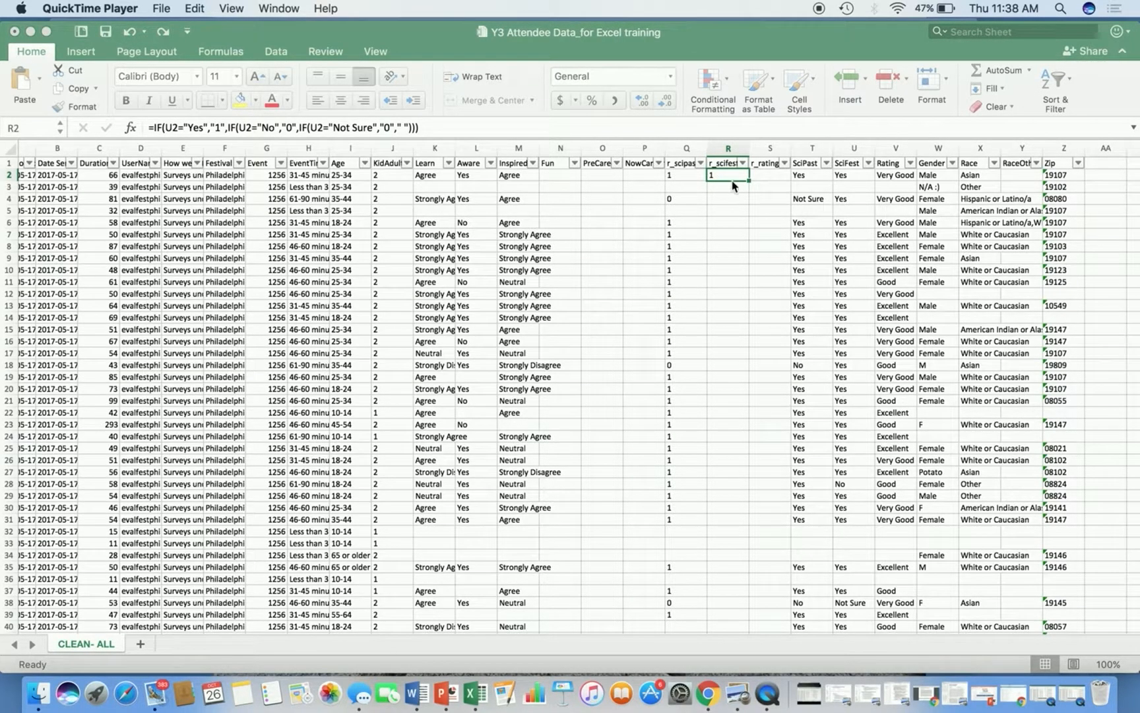
click(749, 184)
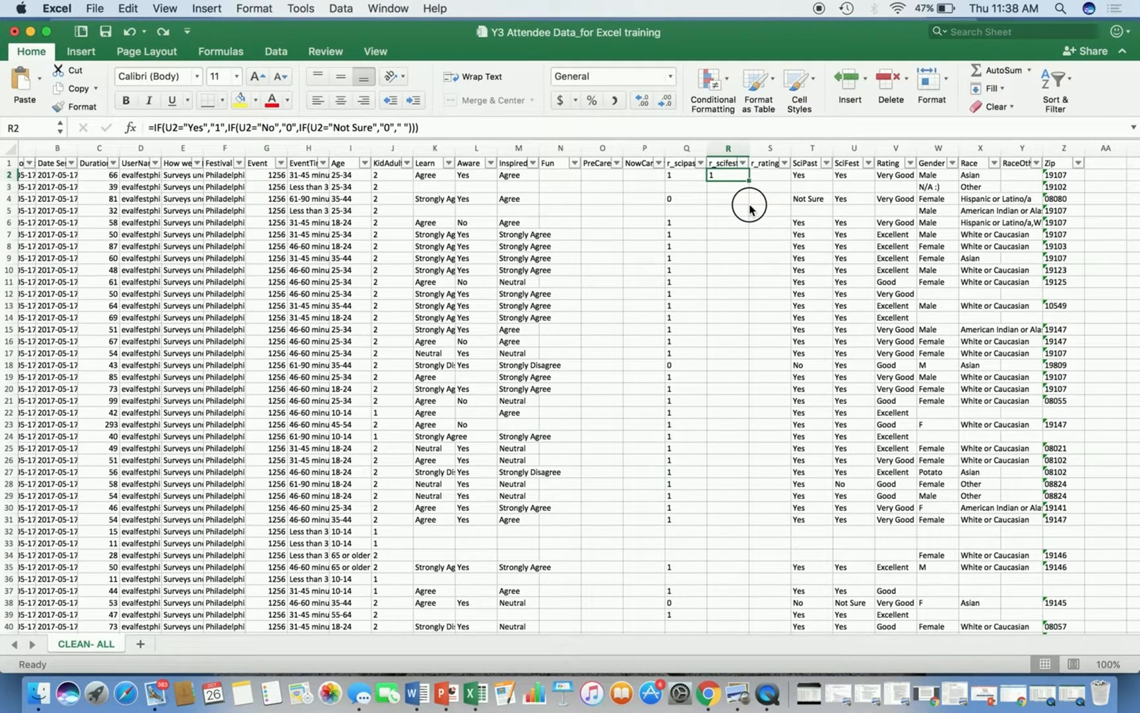
drag(749, 180, 748, 208)
key(super+a)
key(super+z)
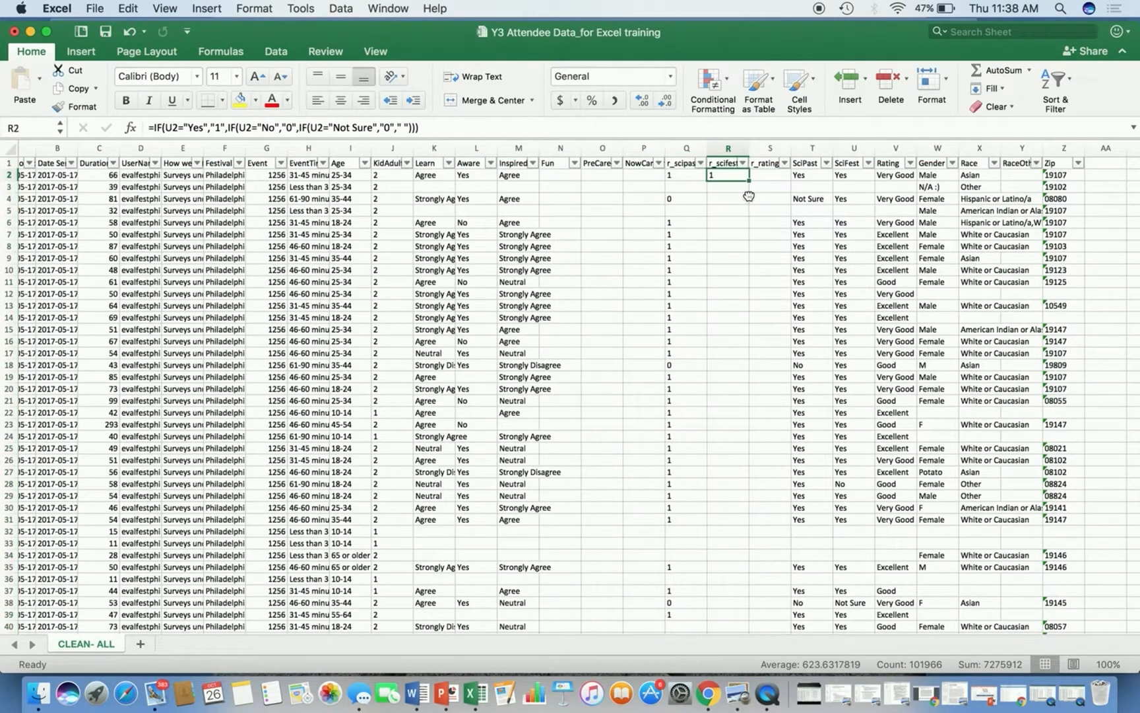
click(751, 182)
drag(751, 182, 747, 627)
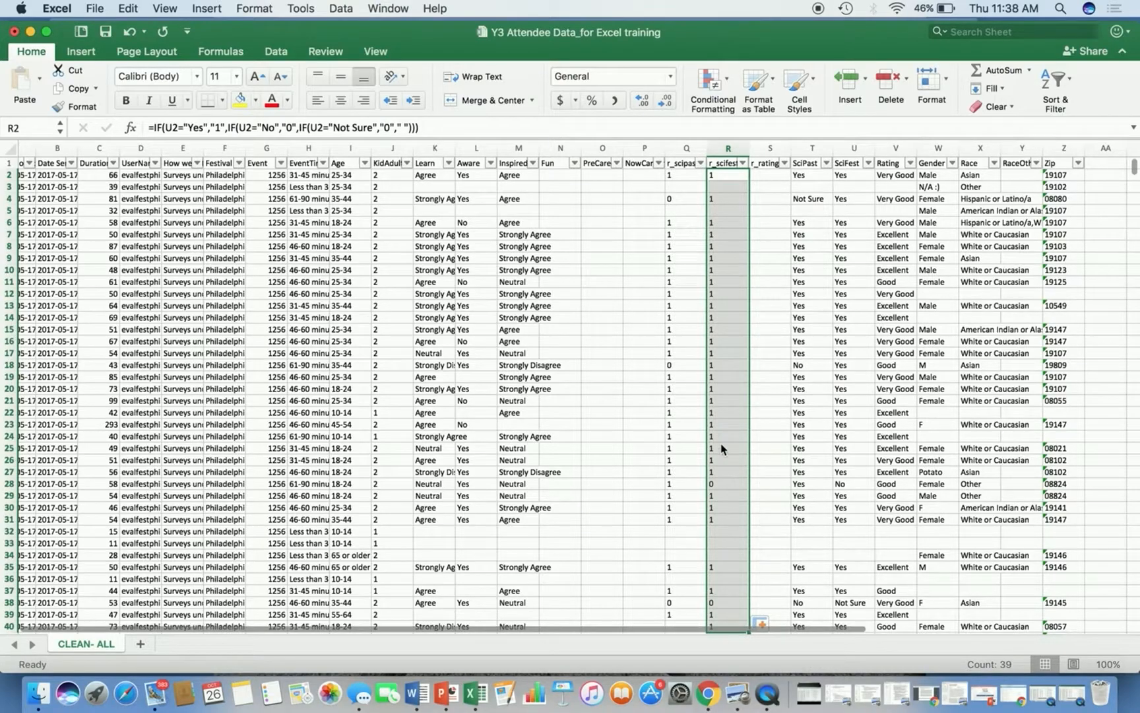
click(774, 382)
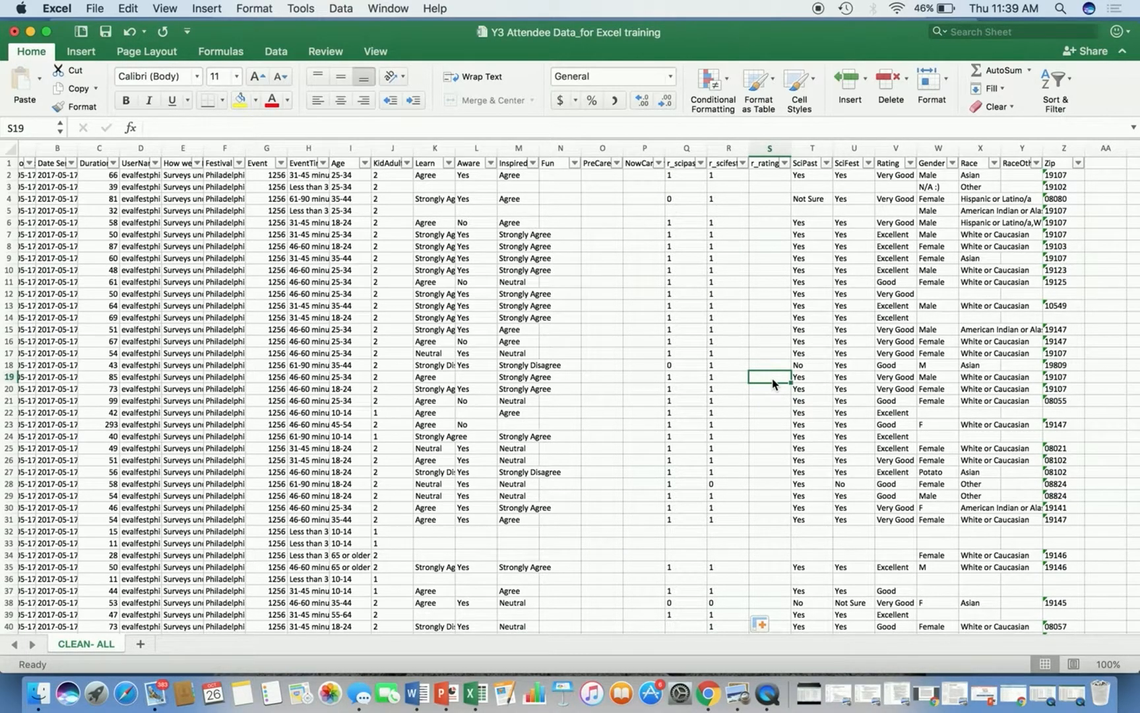
Enter the formula =IF(V2="Excellent","5",IF(V2="Very Good","4",IF(V2="Good","3",IF(V2="Fair","2",IF(V2="Poor","1"," "))))) in the first r_rating cell.
click(759, 177)
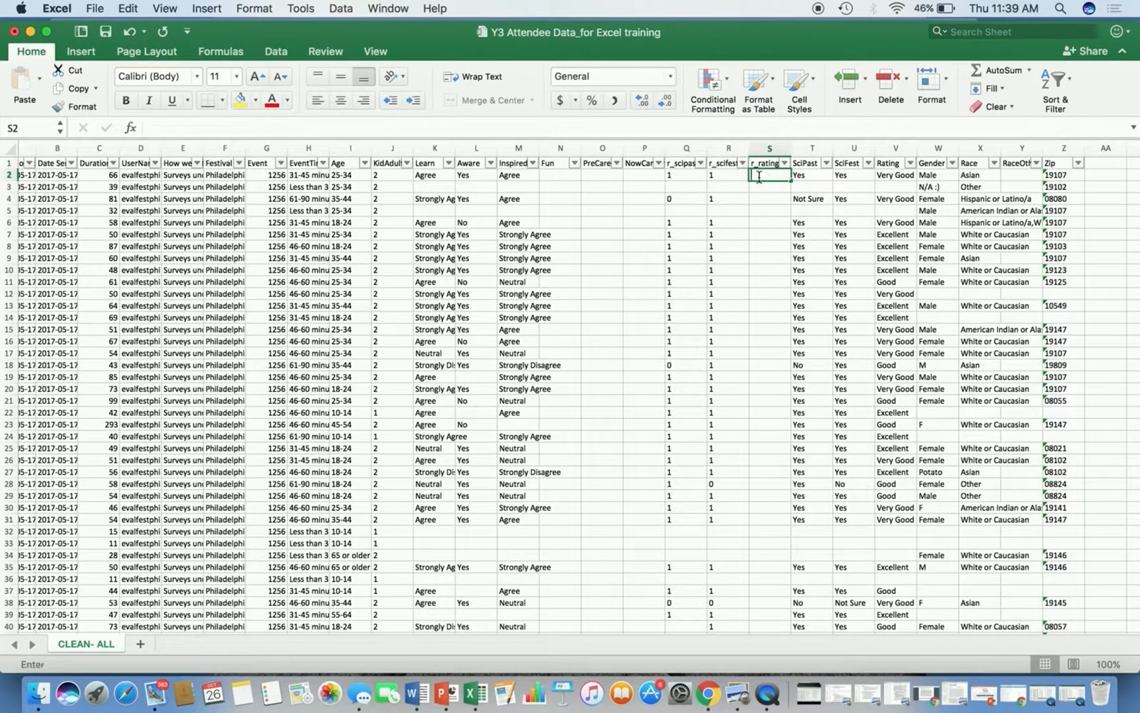
text(=if()
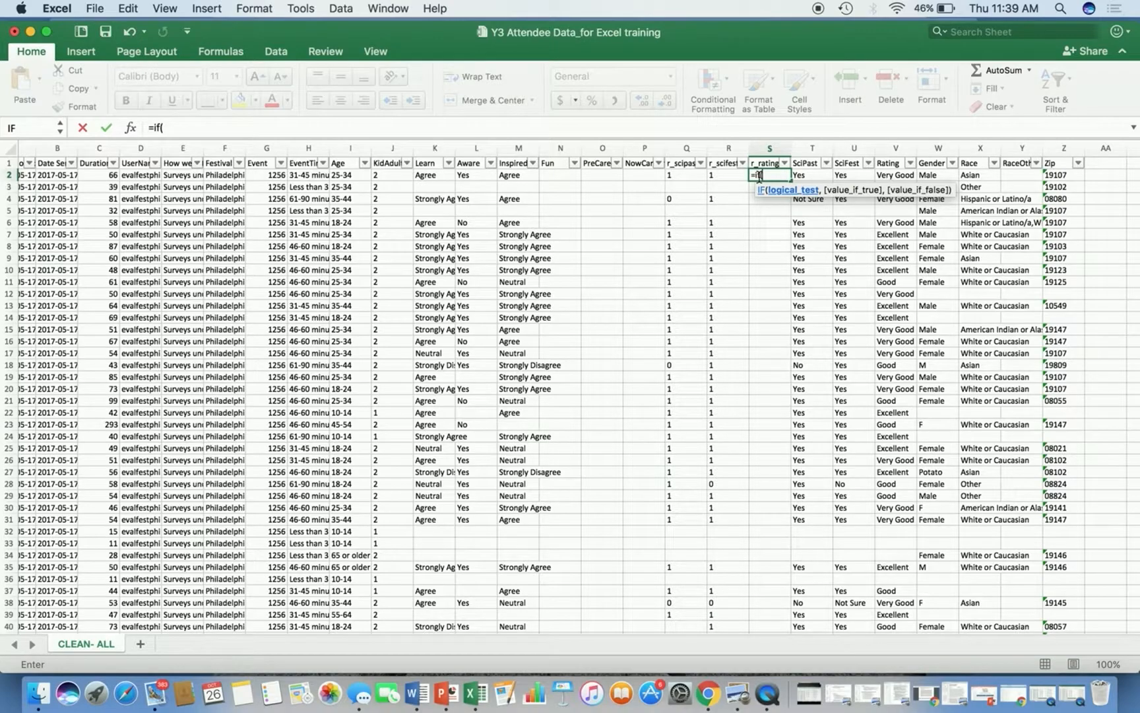
text(v2)
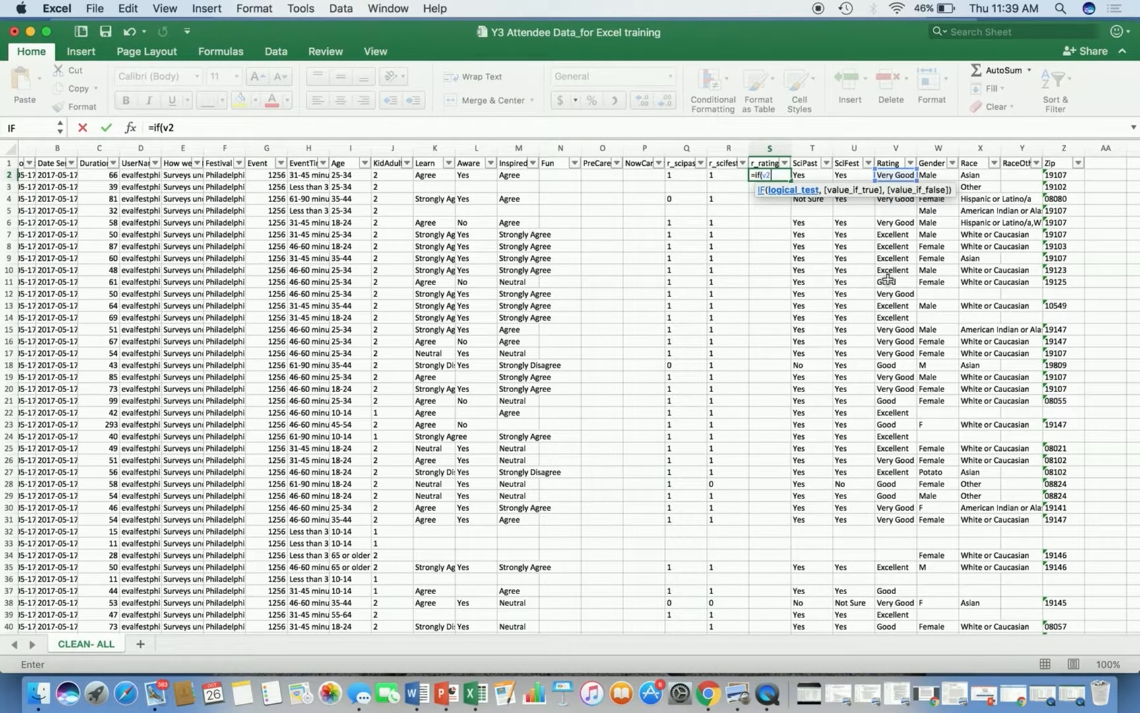
text(="Exce;llent",)
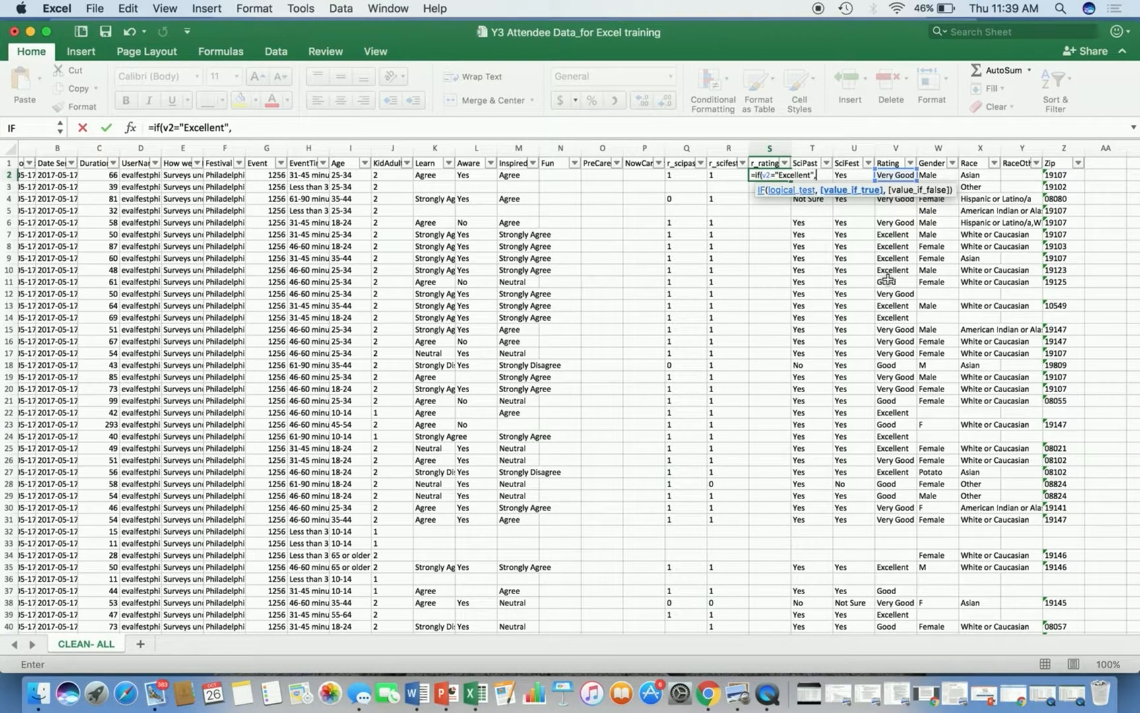
text("5",if)
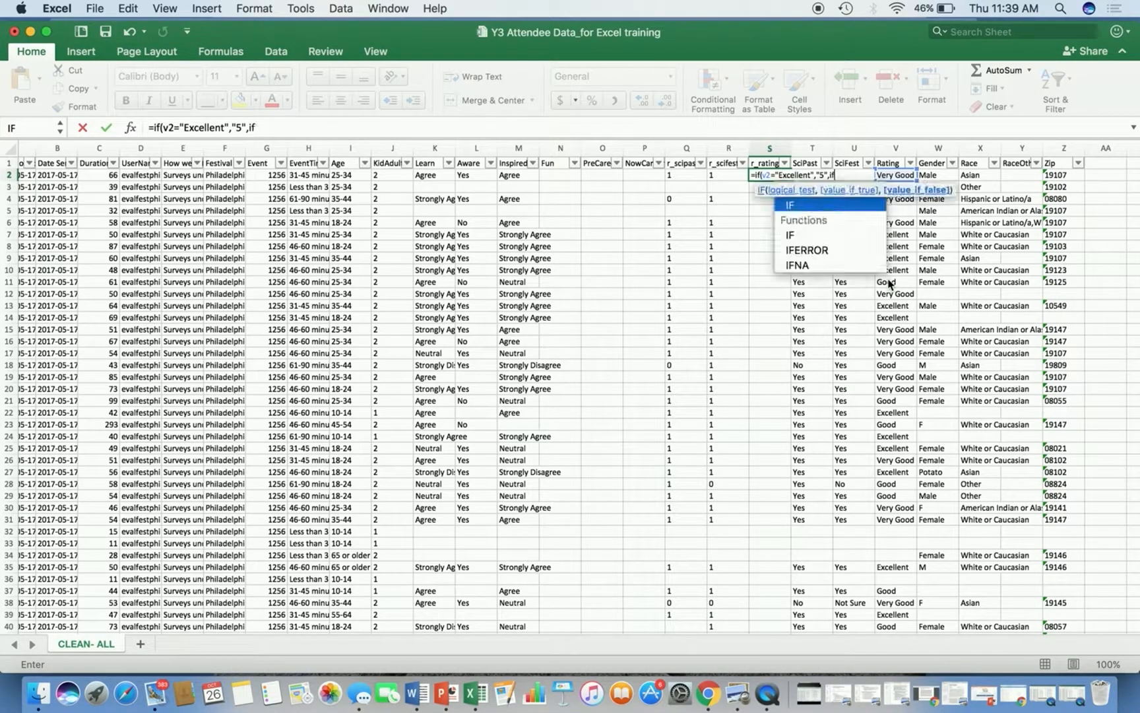
text((v2="Very Good","4",if)
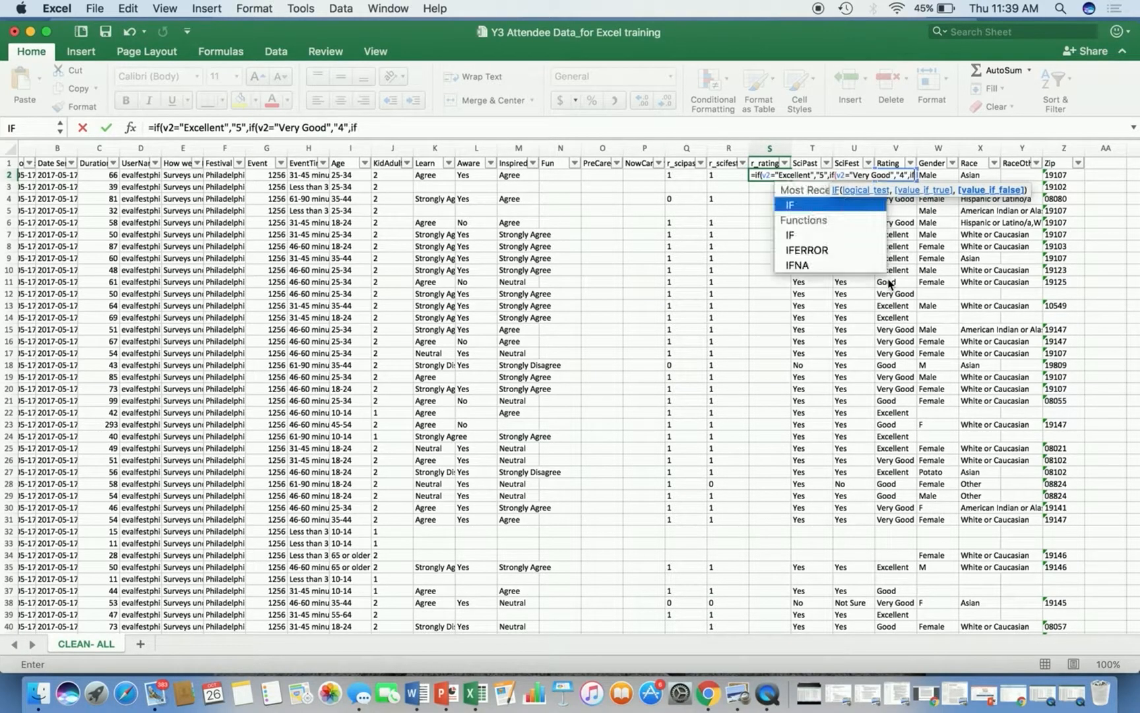
text((v2)
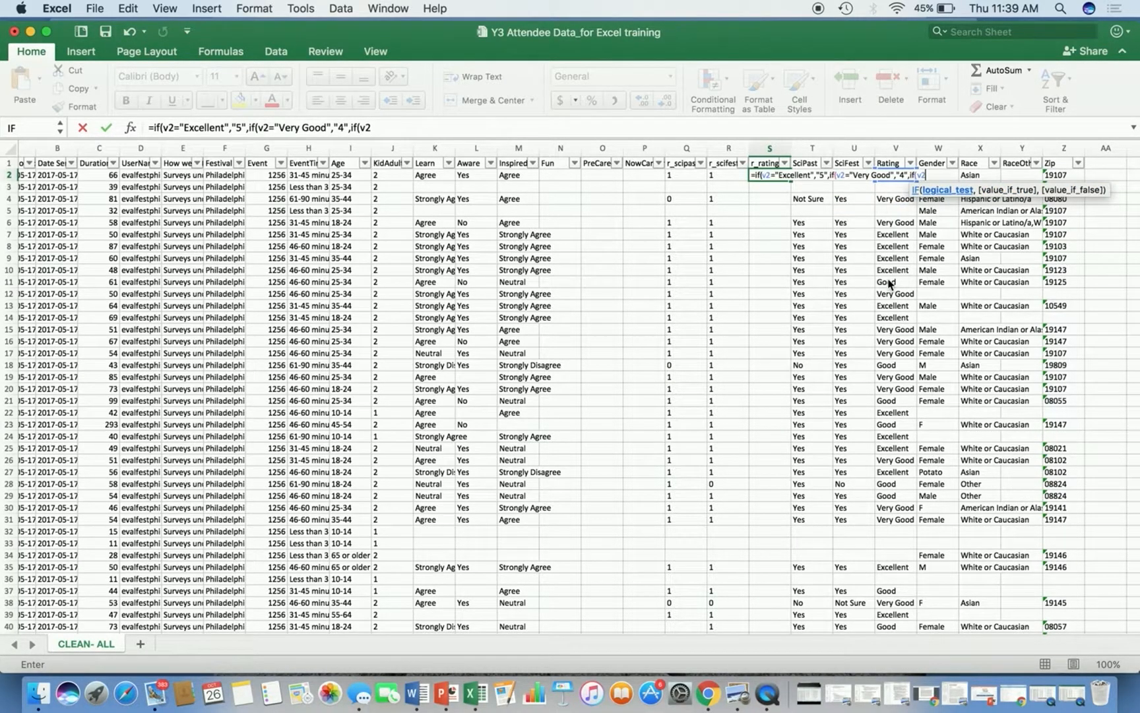
text(="Good","3",if(v)
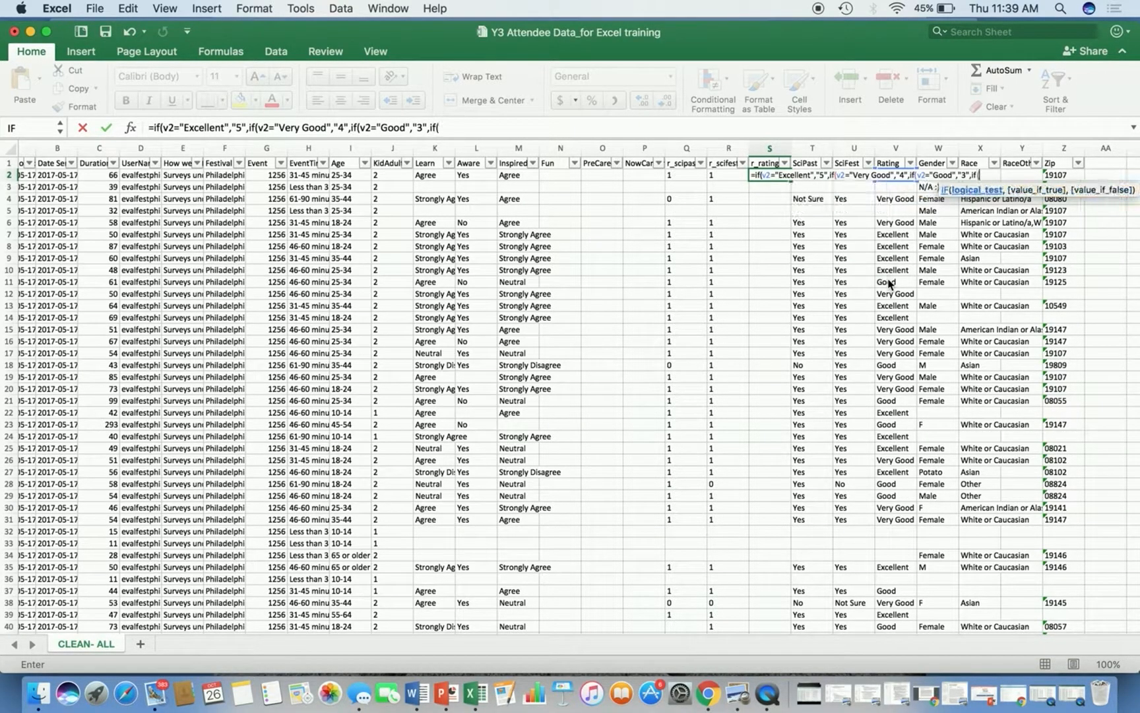
text(2="Fair","2",if()
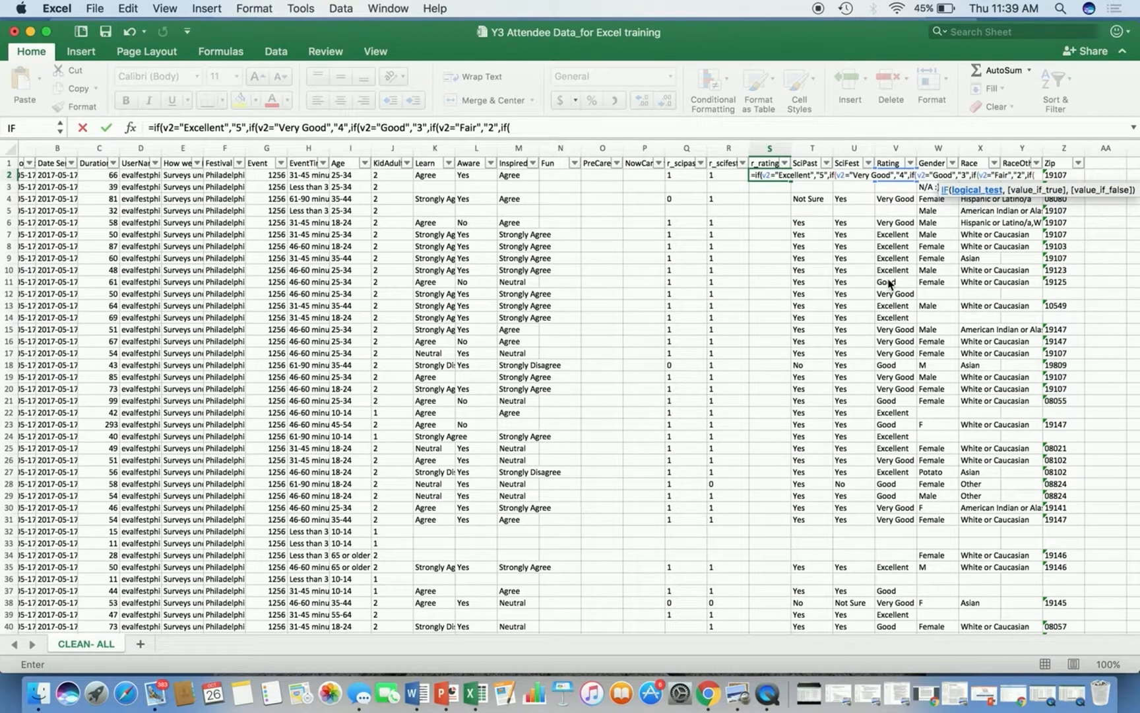
text(v2="Poor","1)
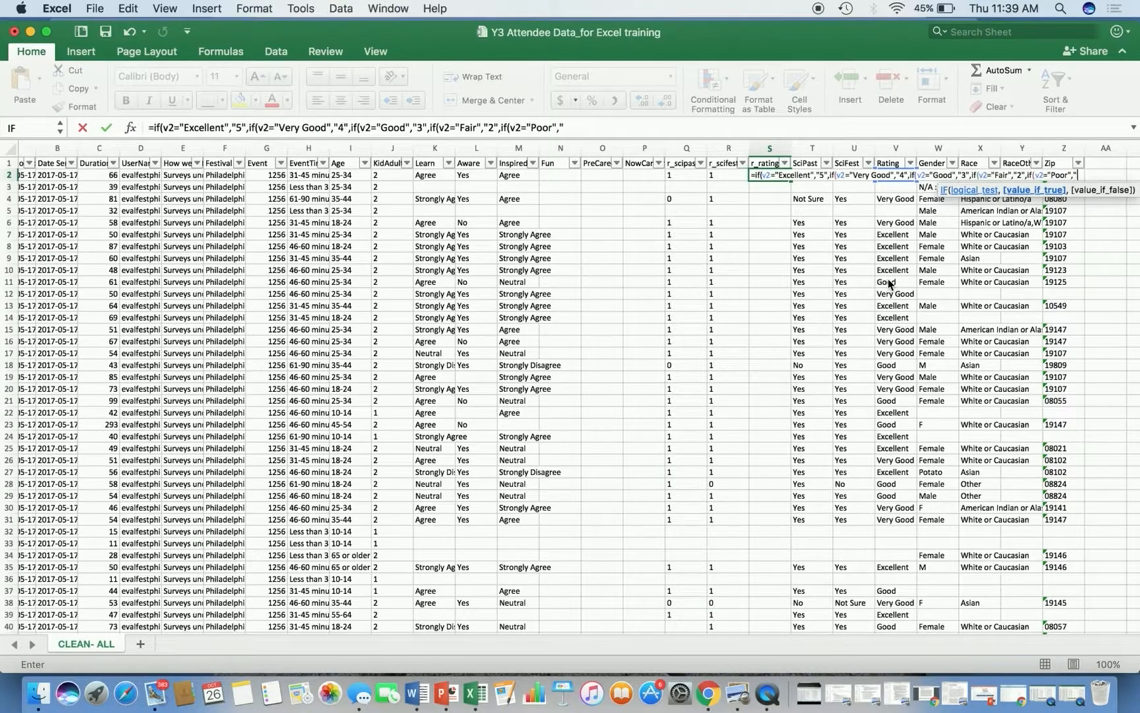
text("," ")
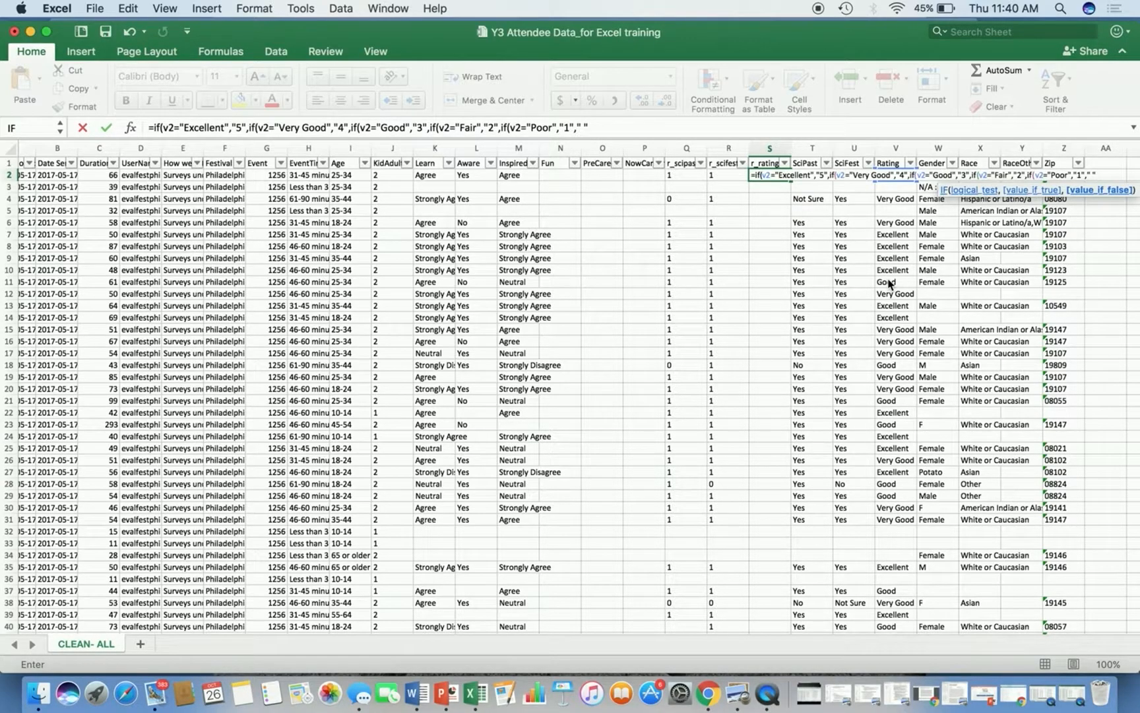
text())))
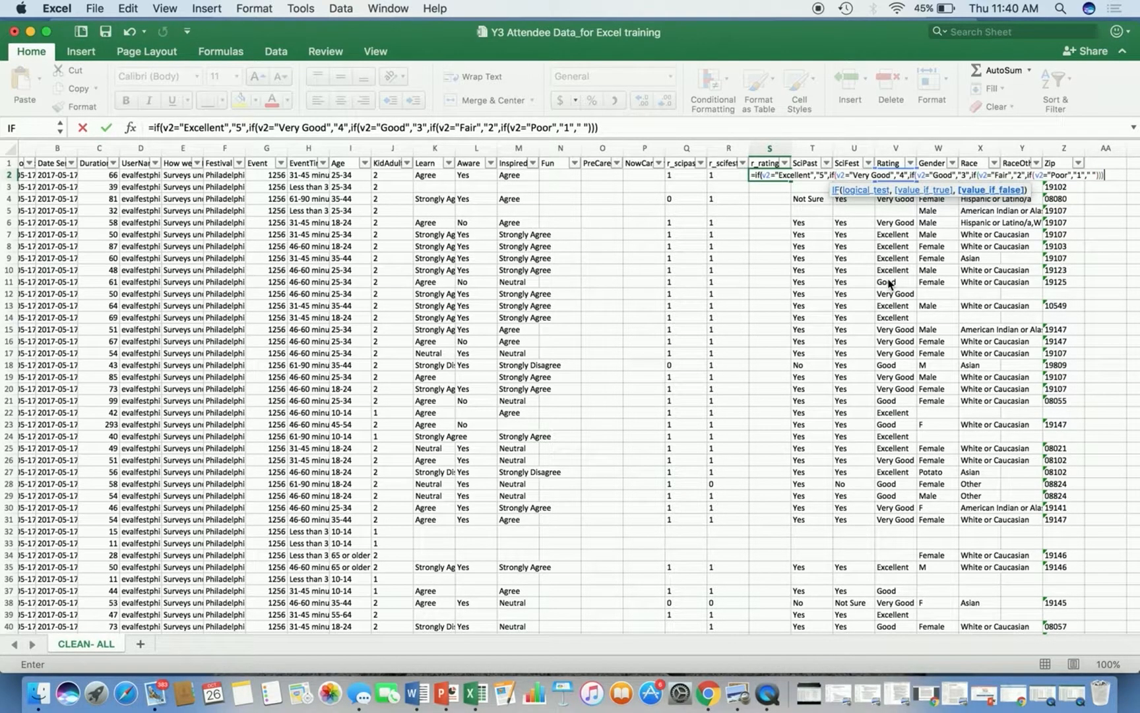
text()))
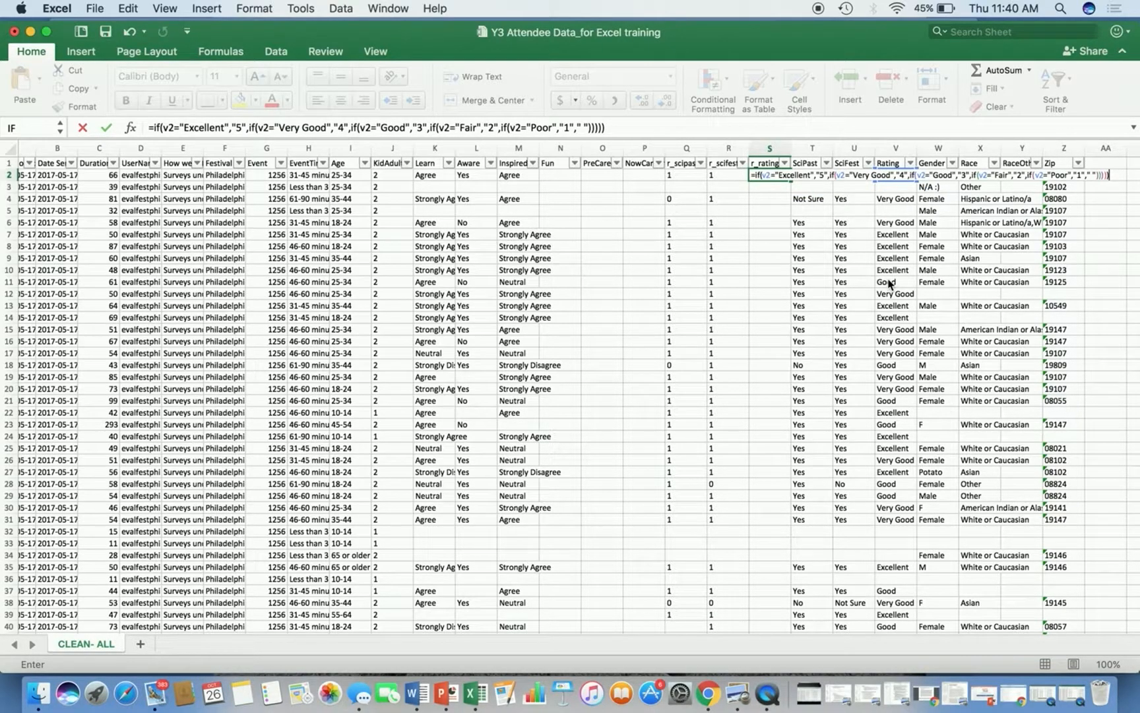
key(Return)
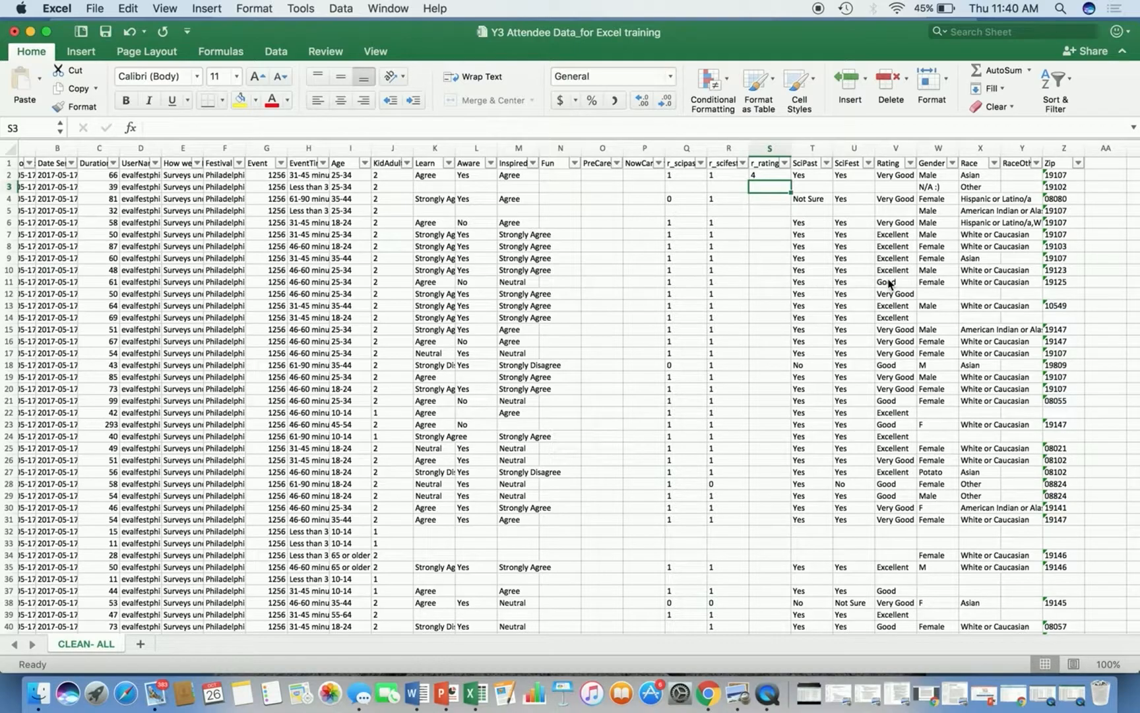
Fill the r_rating formula down the column to row 49.
click(895, 177)
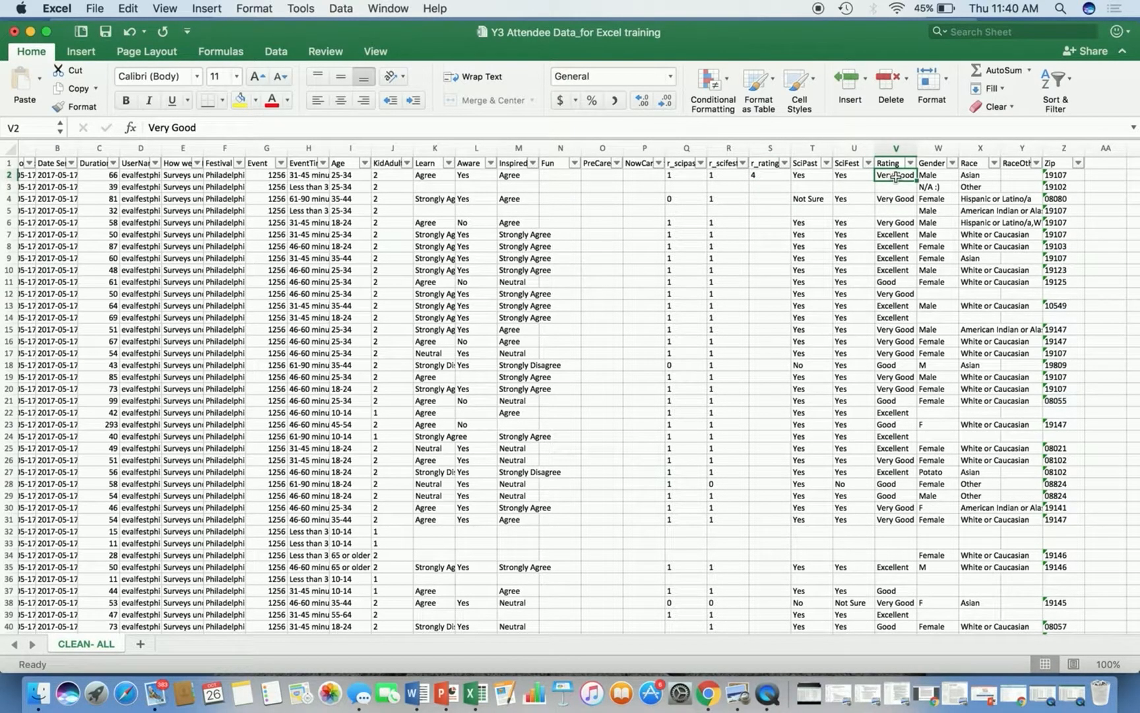
click(760, 173)
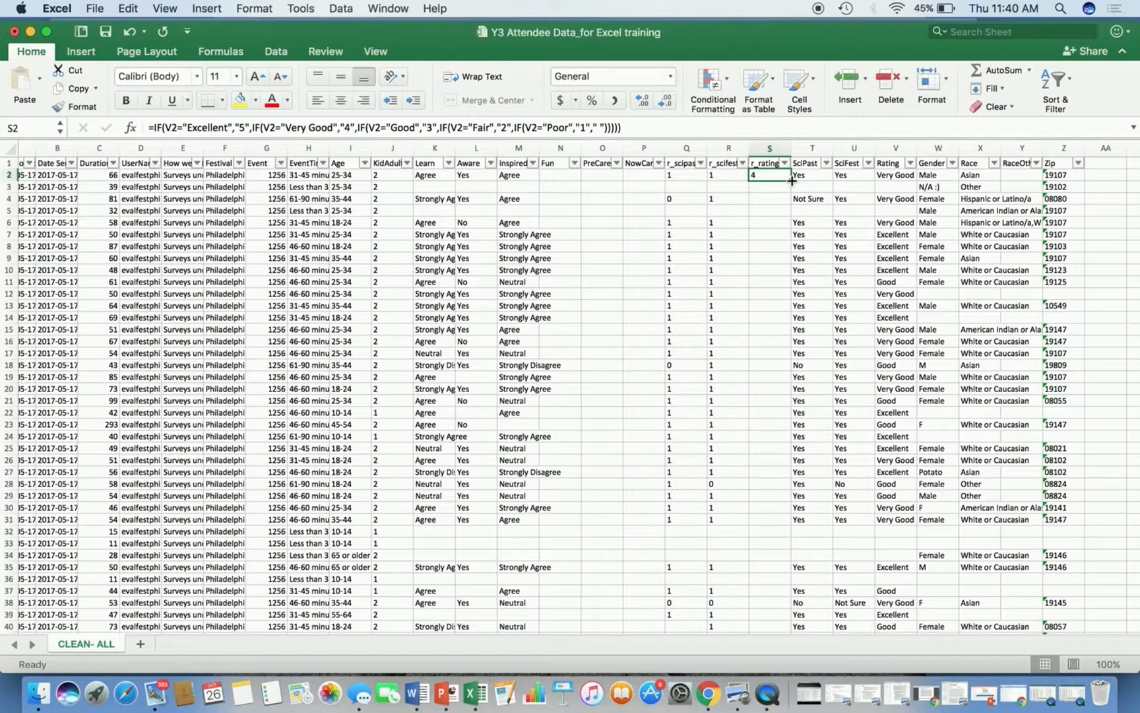
drag(791, 180, 762, 550)
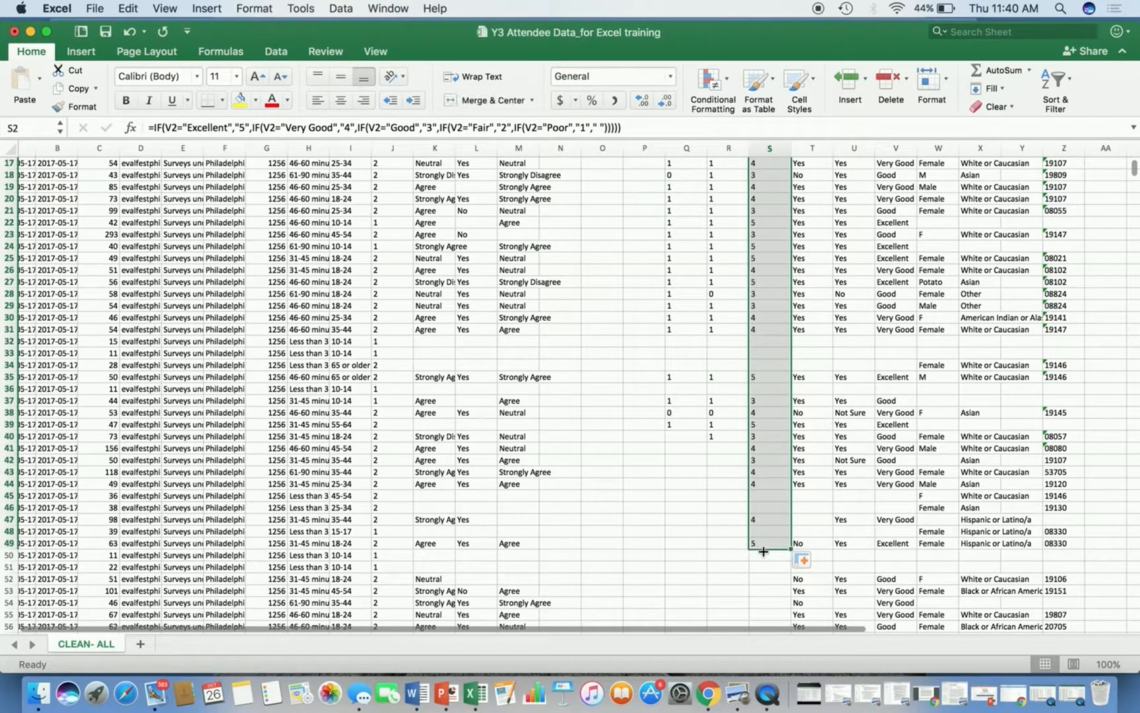
scroll(764, 551, up, 5)
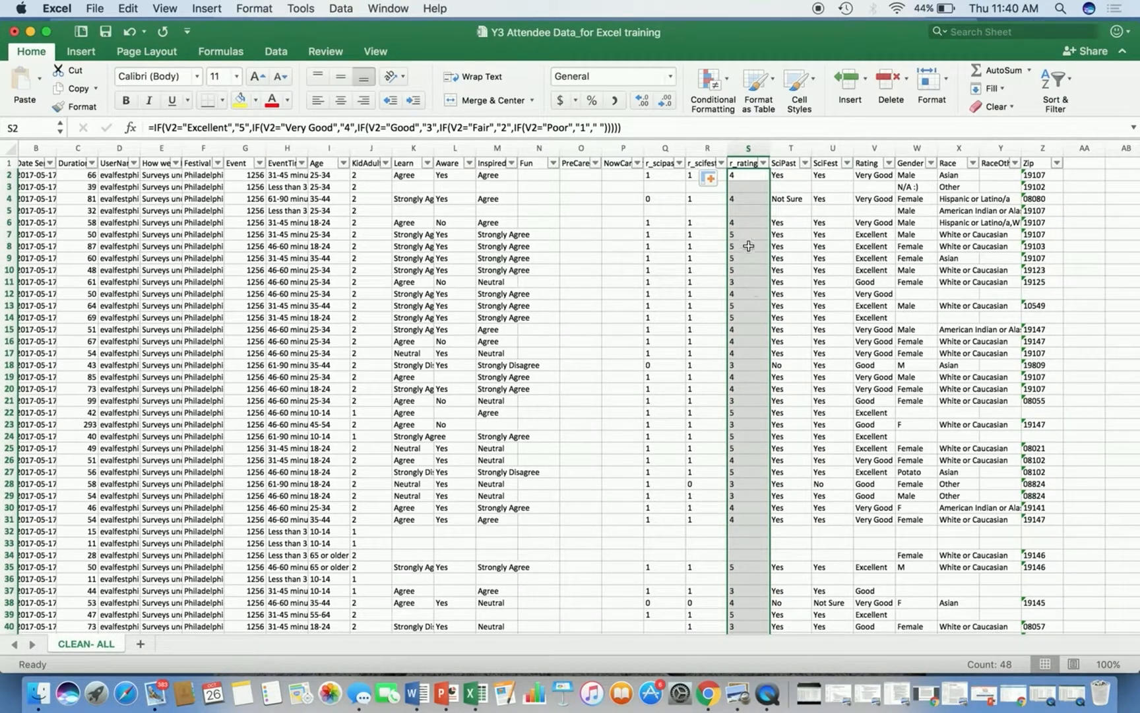
Compare several r_rating results with their Rating answers and the copied formulas.
click(754, 188)
click(757, 210)
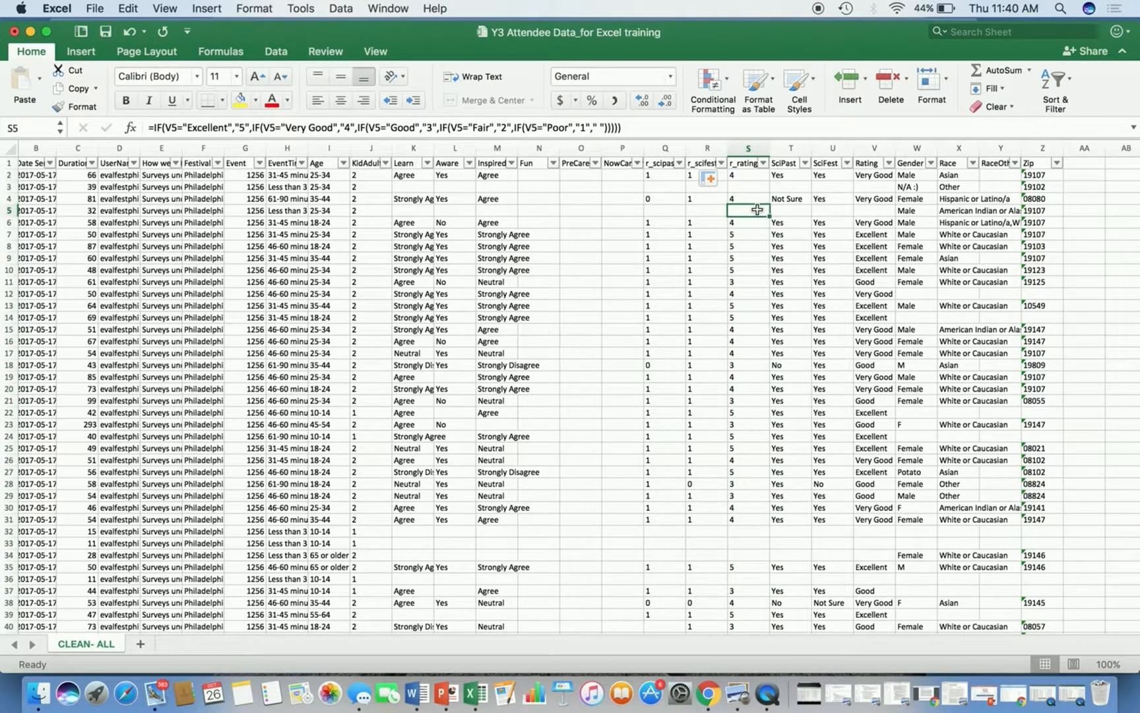
click(861, 236)
click(759, 236)
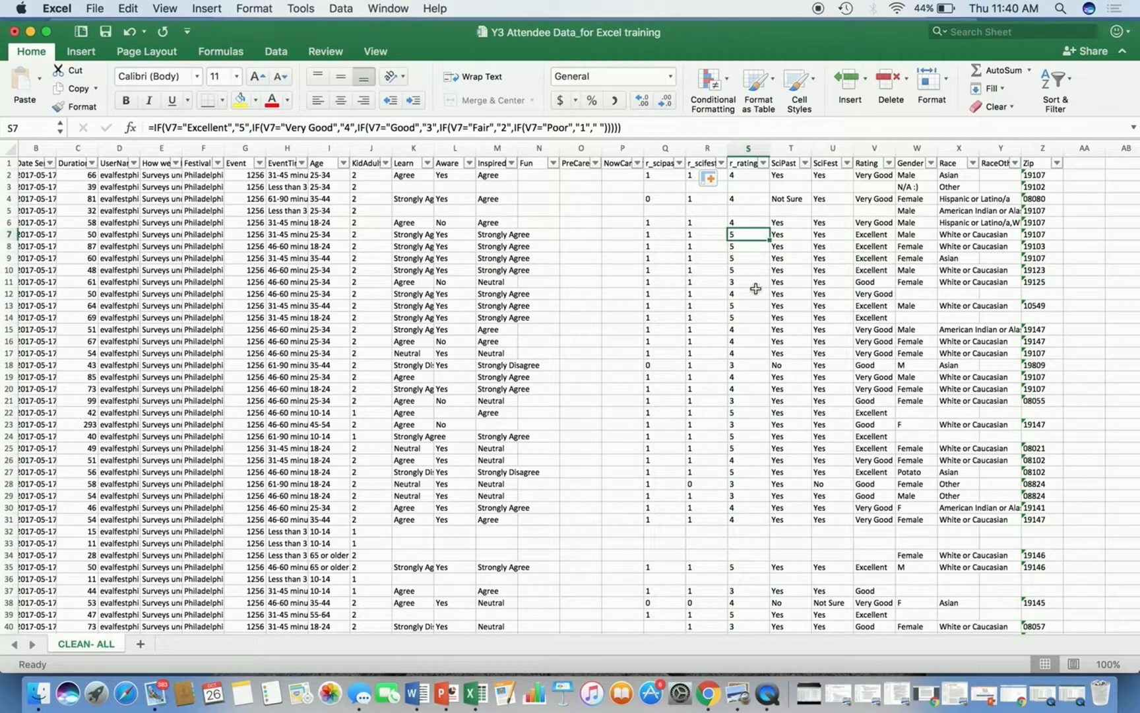
click(748, 366)
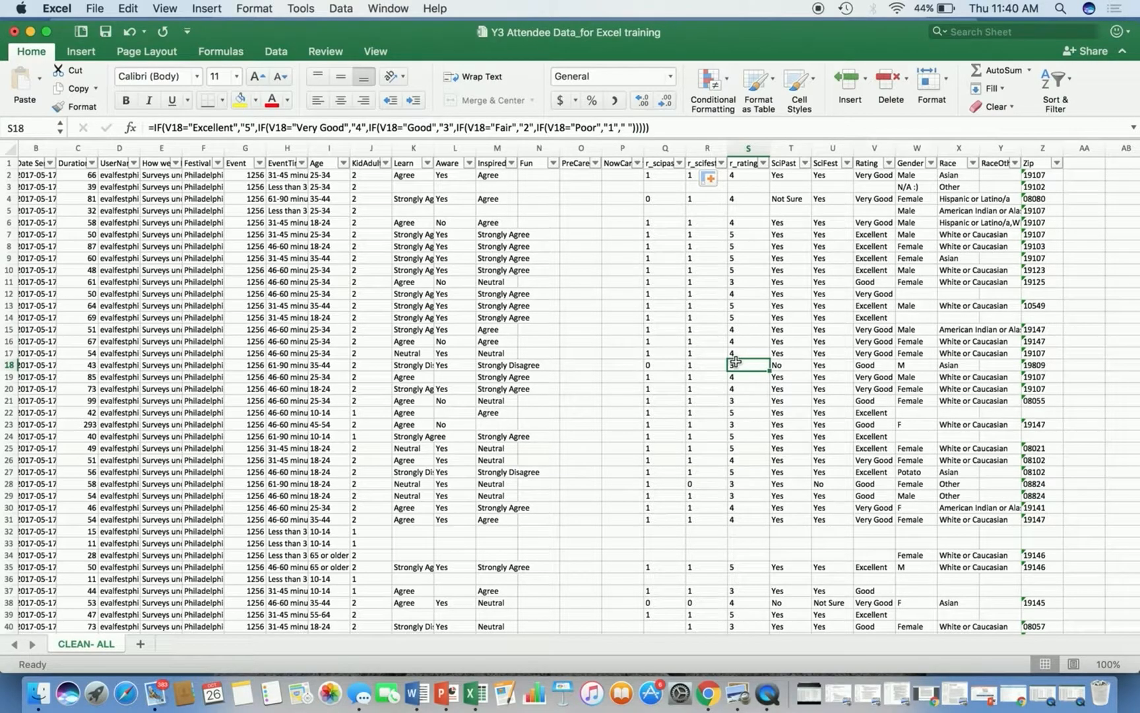
scroll(736, 483, down, 10)
scroll(734, 483, up, 10)
scroll(732, 483, left, 1)
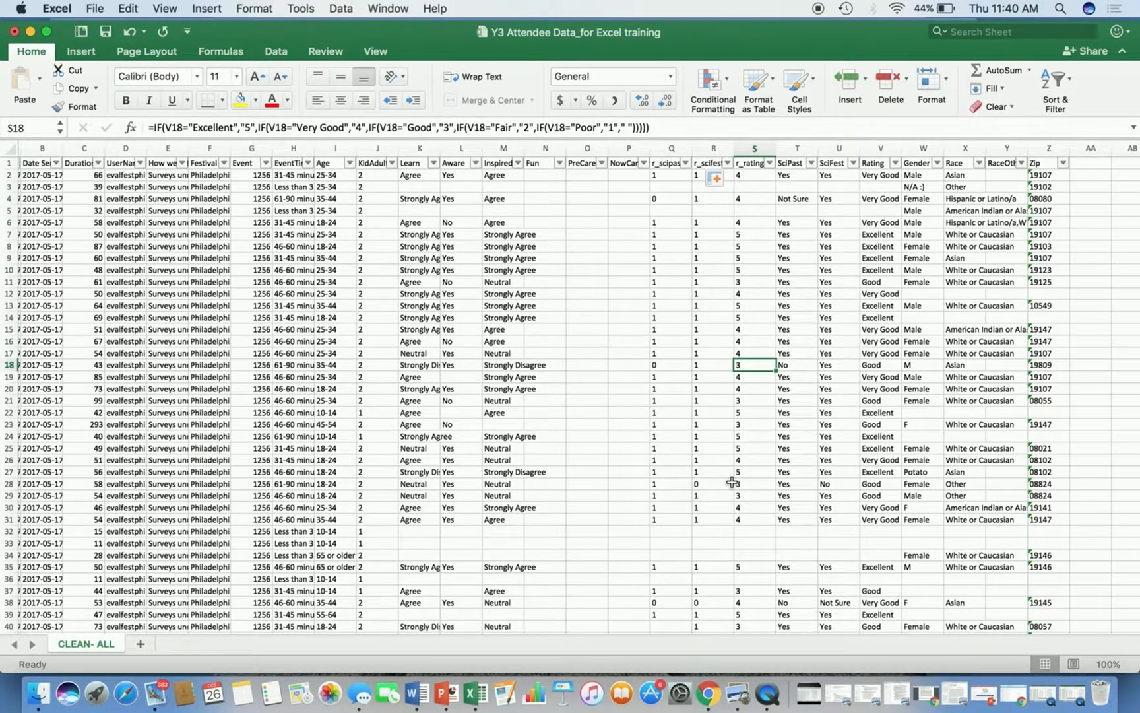